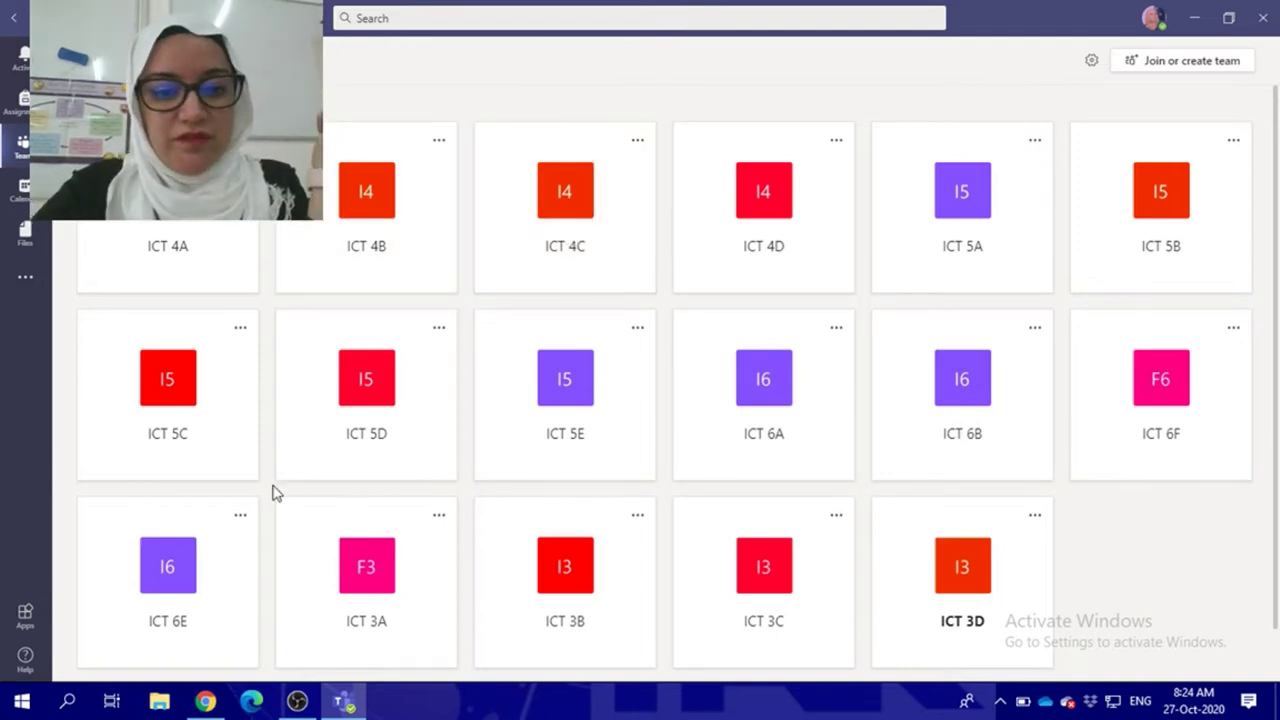
# Step: Open the ICT 3A General channel in Teams and follow the posted Classkick class link
pyautogui.click(400, 569)
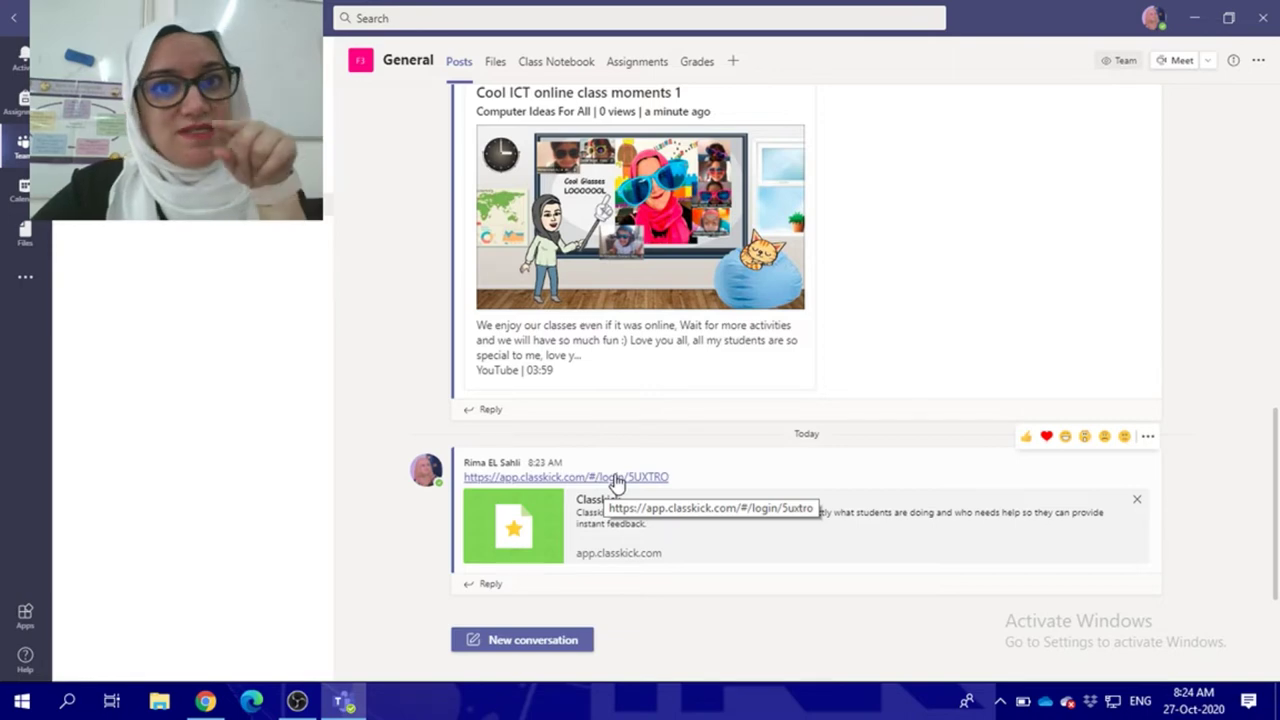
pyautogui.click(615, 479)
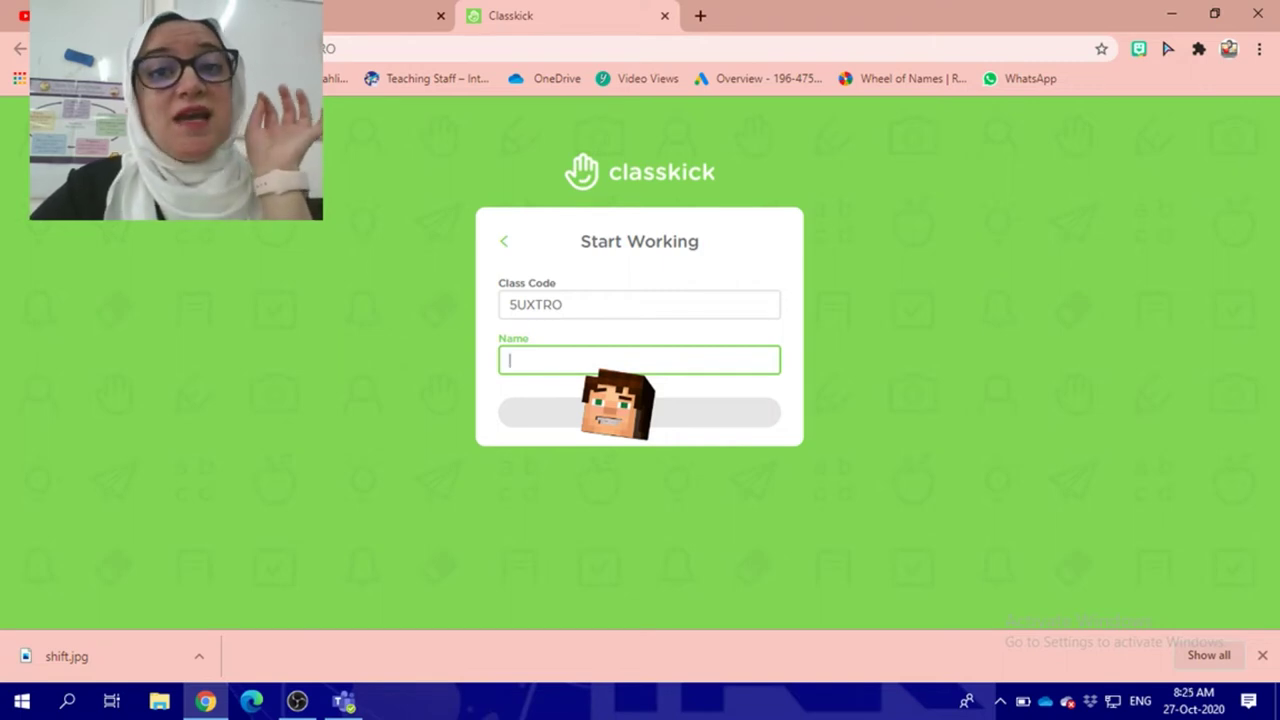
# Step: Enter the student's name on the Start Working page and join the Year 3 Activity 1 class
pyautogui.write('Rima S')
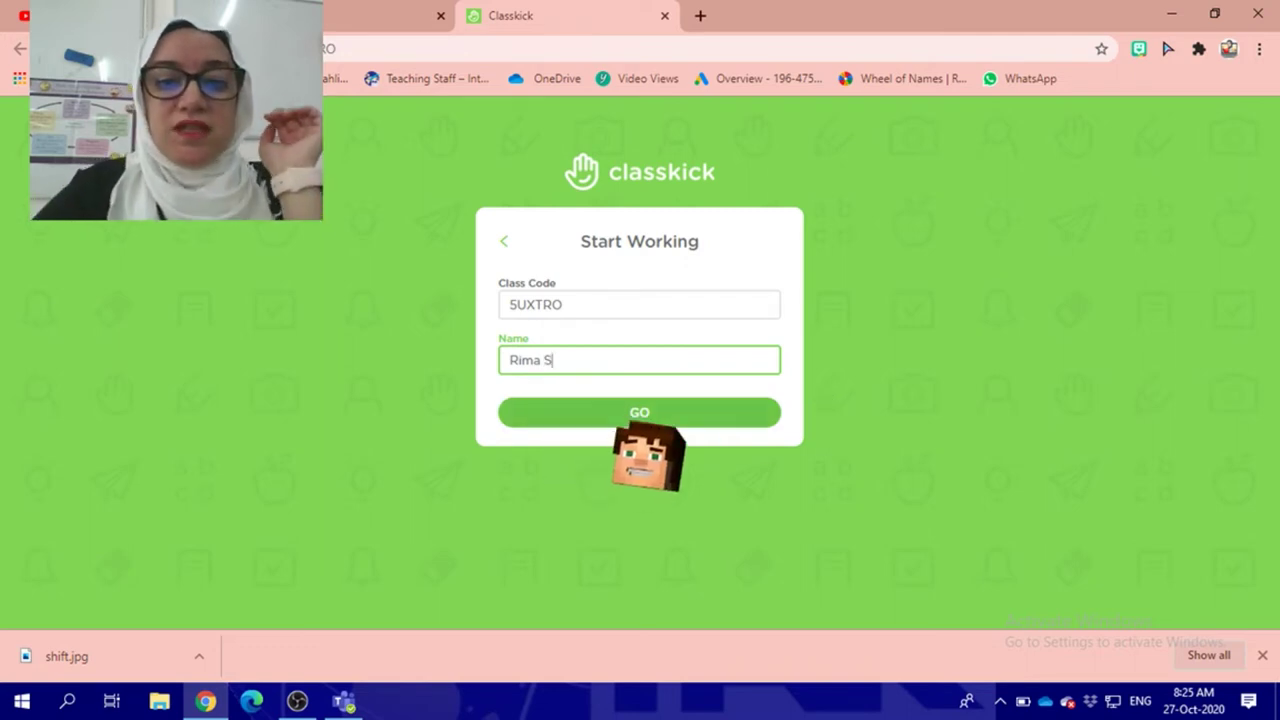
pyautogui.click(622, 418)
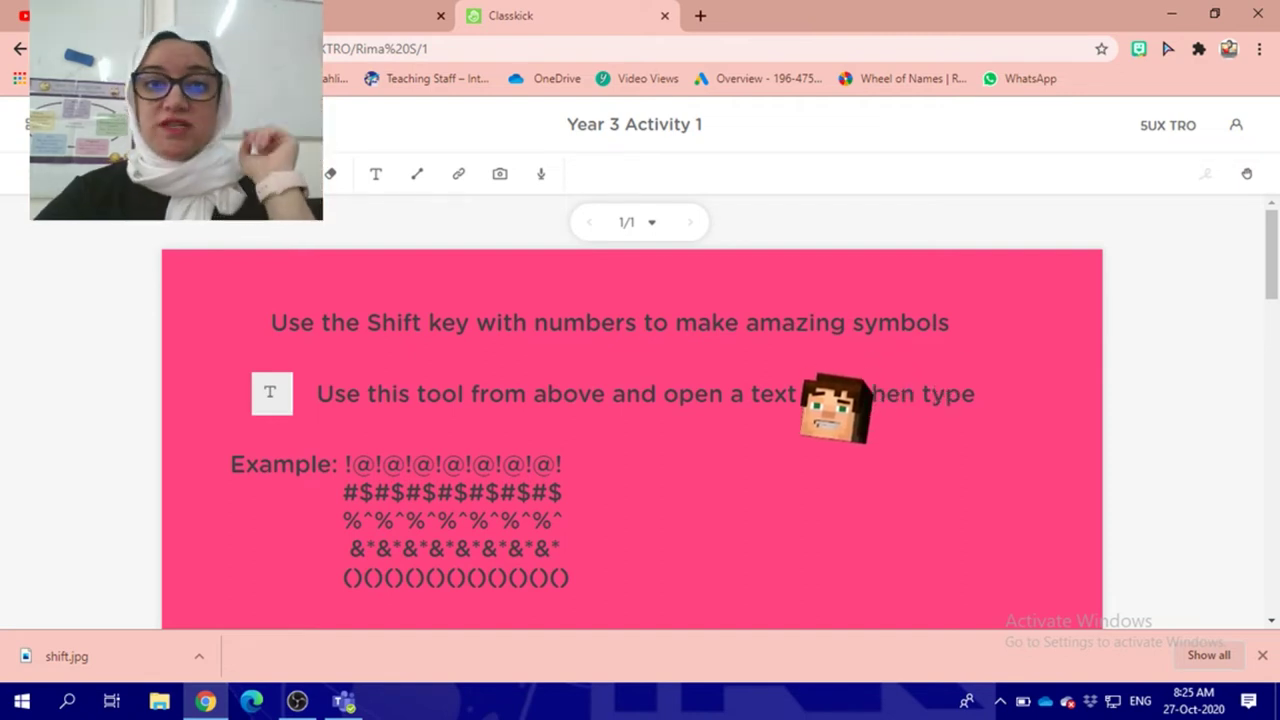
# Step: Read the slide's Shift-symbol instructions and select the Add Textbox (T) tool
pyautogui.scroll(-1, 680, 429)
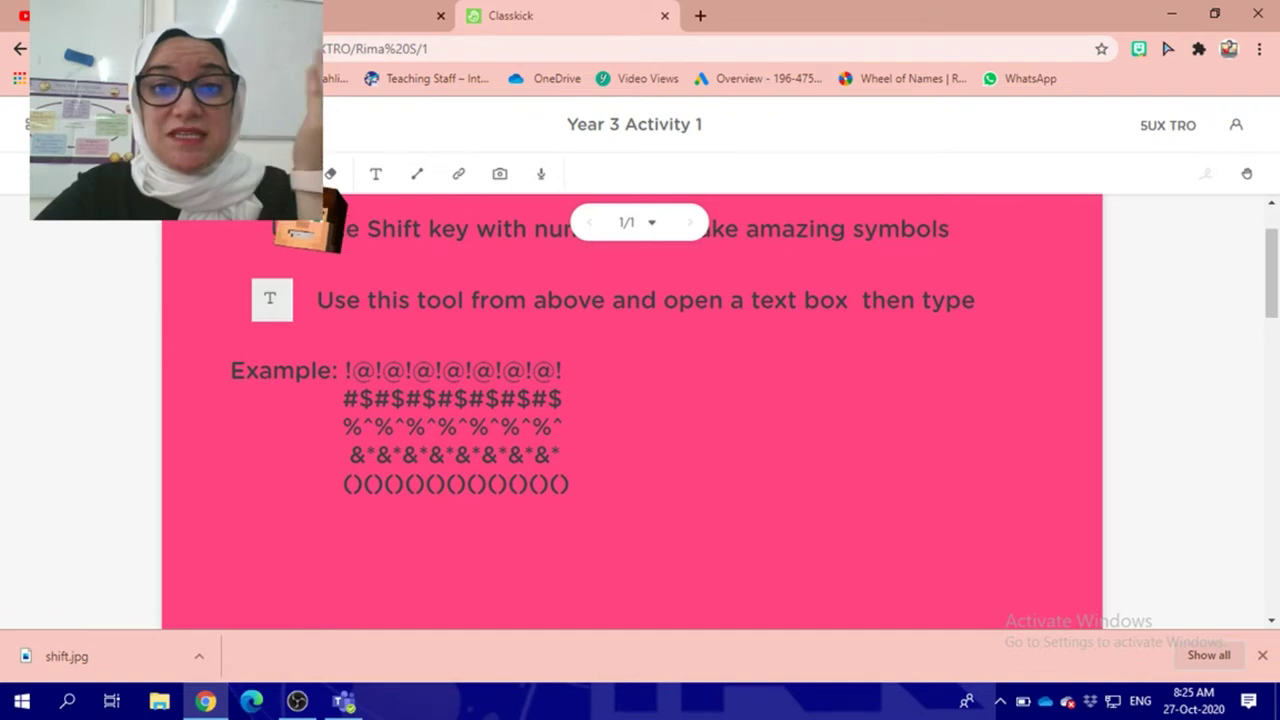
pyautogui.scroll(1, 400, 280)
pyautogui.scroll(1, 387, 290)
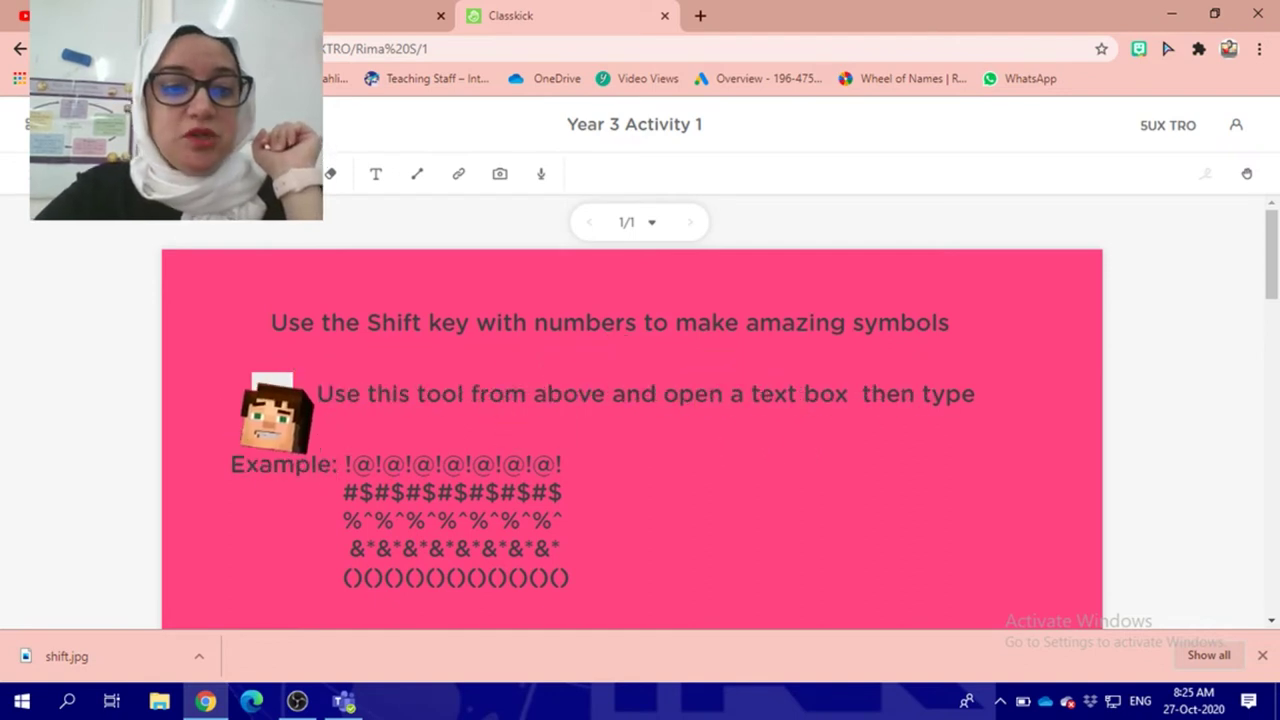
pyautogui.click(376, 173)
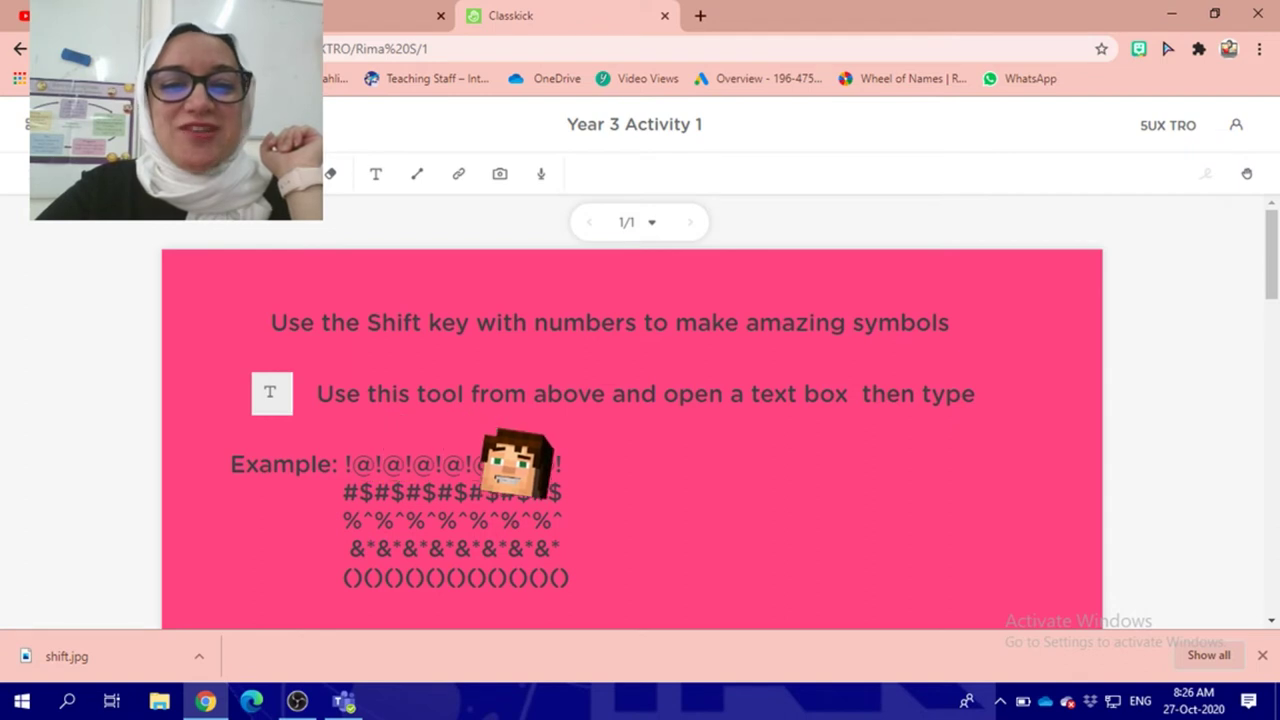
pyautogui.scroll(-1, 700, 440)
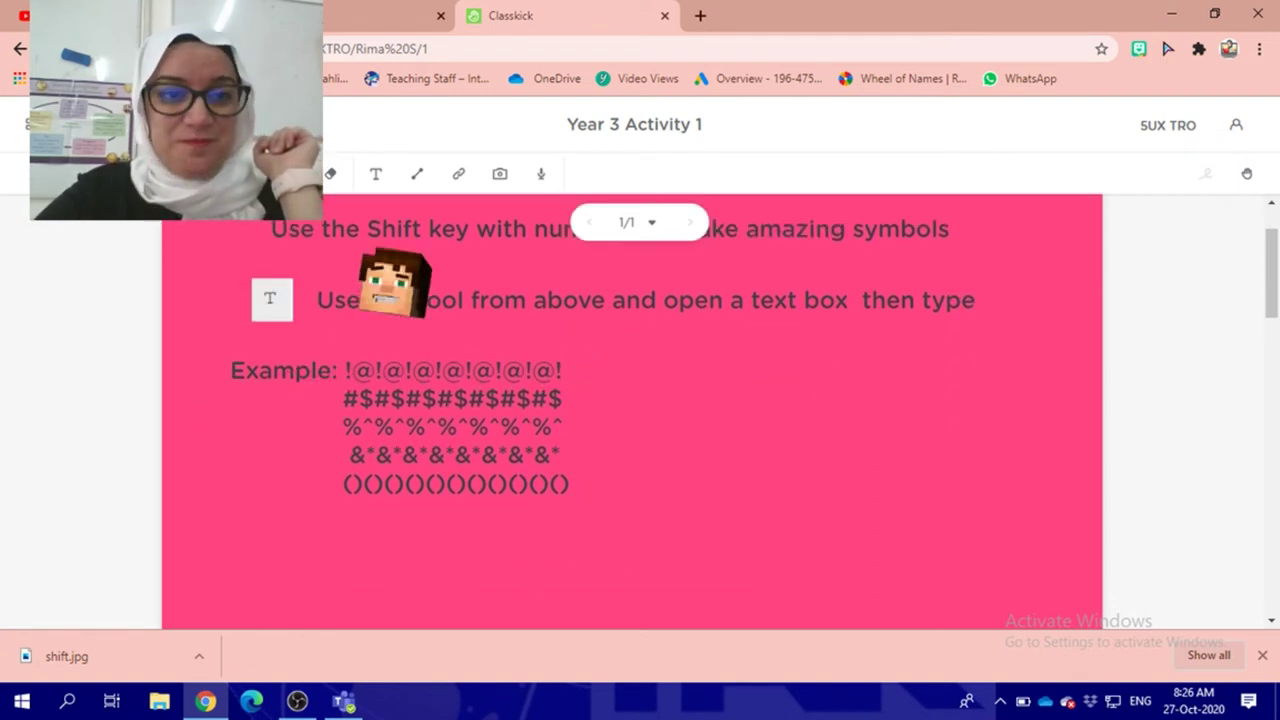
pyautogui.click(375, 174)
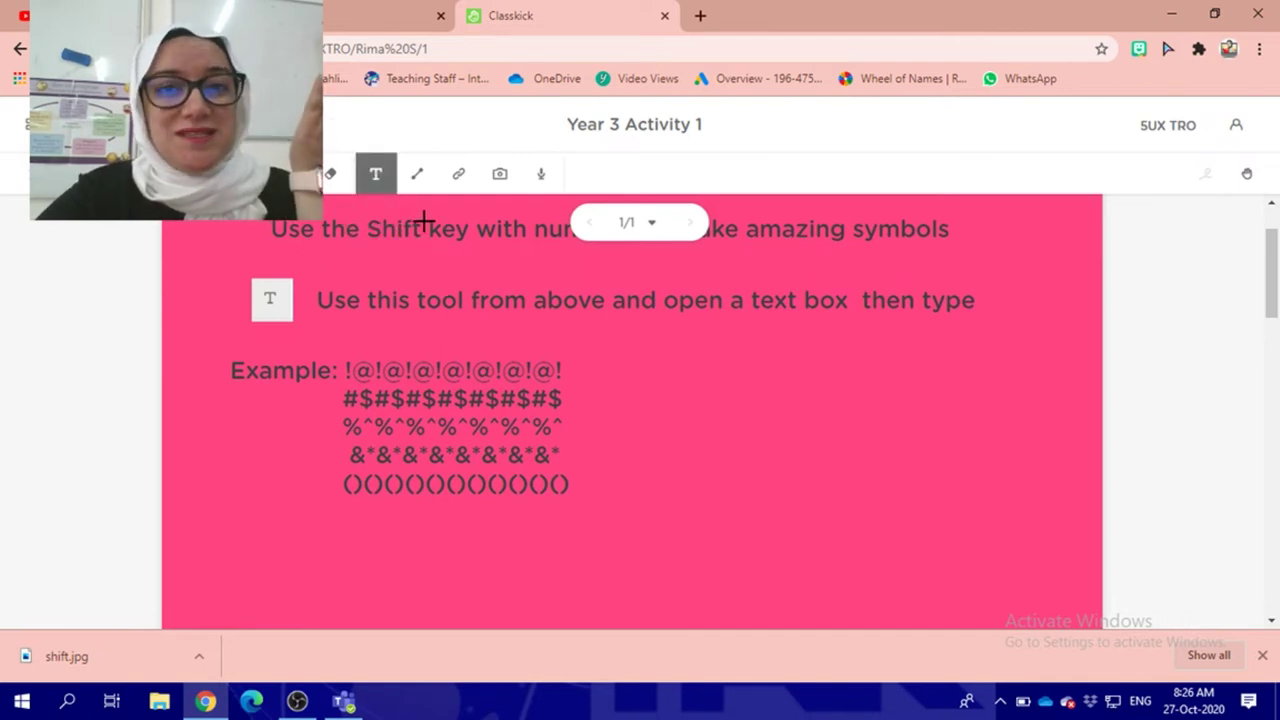
# Step: Place a text box below the example symbol rows and widen it to the right
pyautogui.scroll(-1, 403, 327)
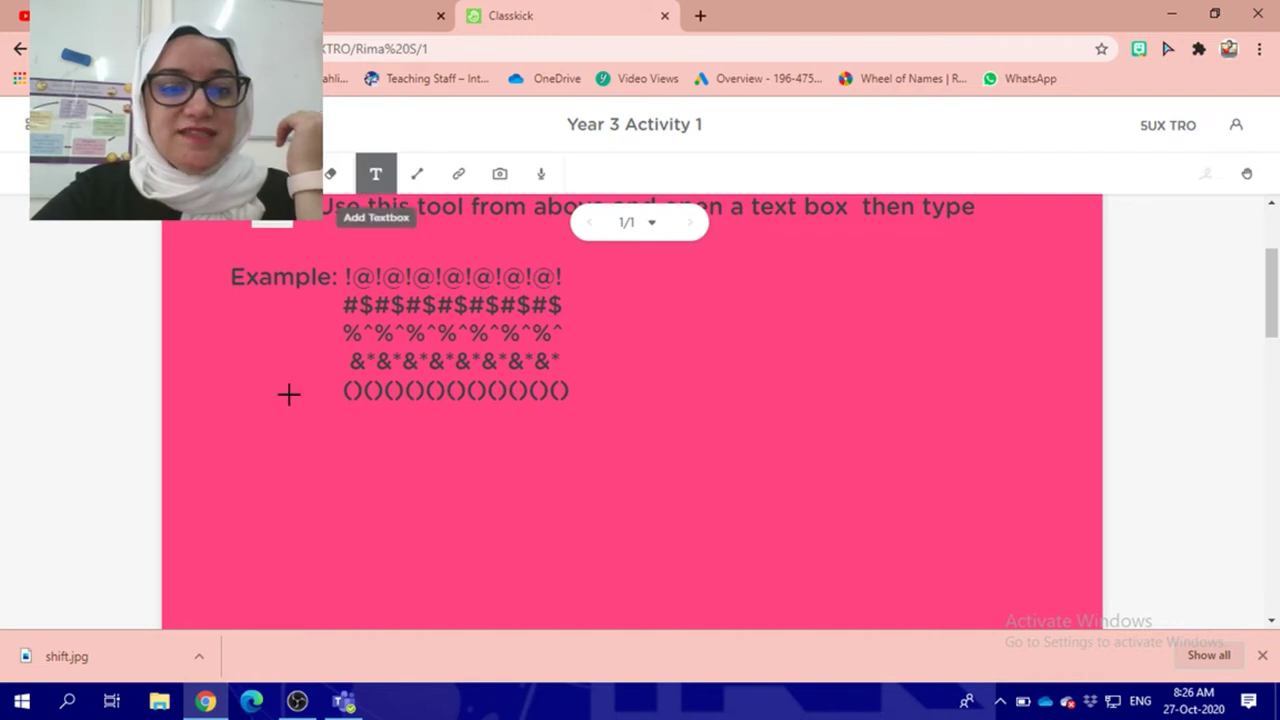
pyautogui.click(274, 433)
pyautogui.moveTo(773, 470); pyautogui.dragTo(846, 470)
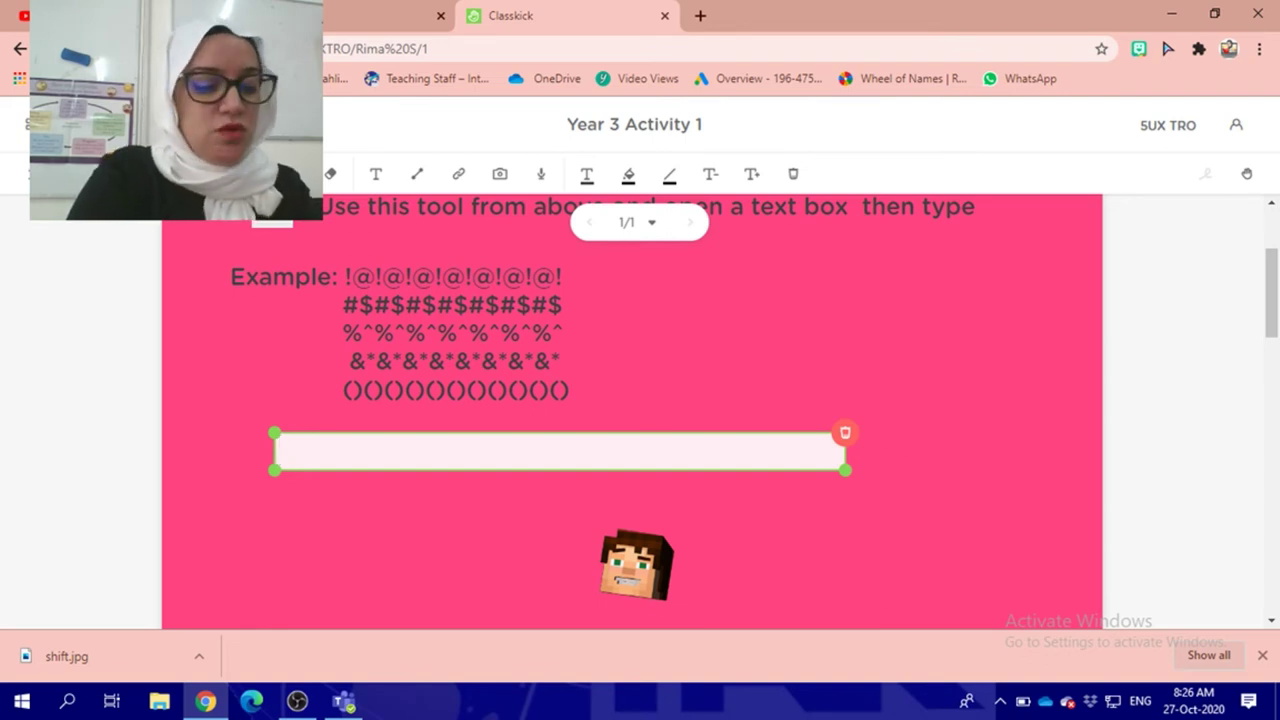
# Step: Type the first three symbol rows: !@ pairs, #$ pairs with the extra $ removed, and %^ pairs
pyautogui.write('!@!@')
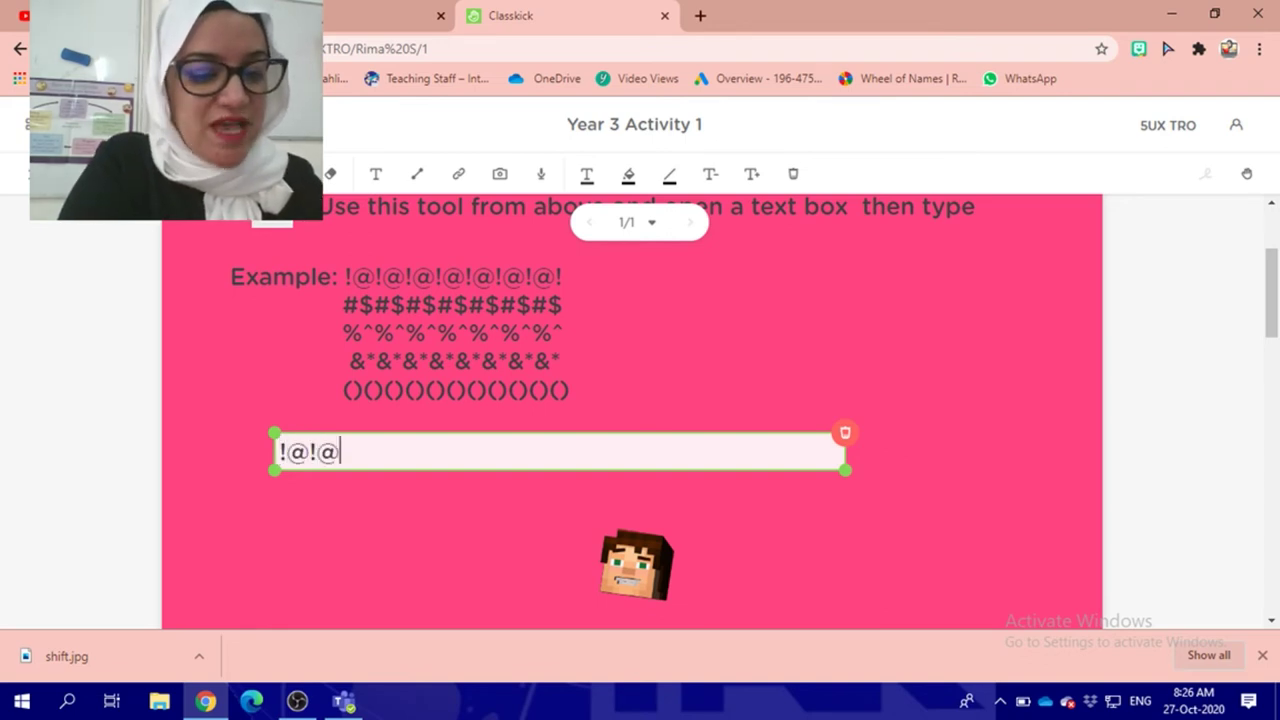
pyautogui.write('!@!@!@!@!@')
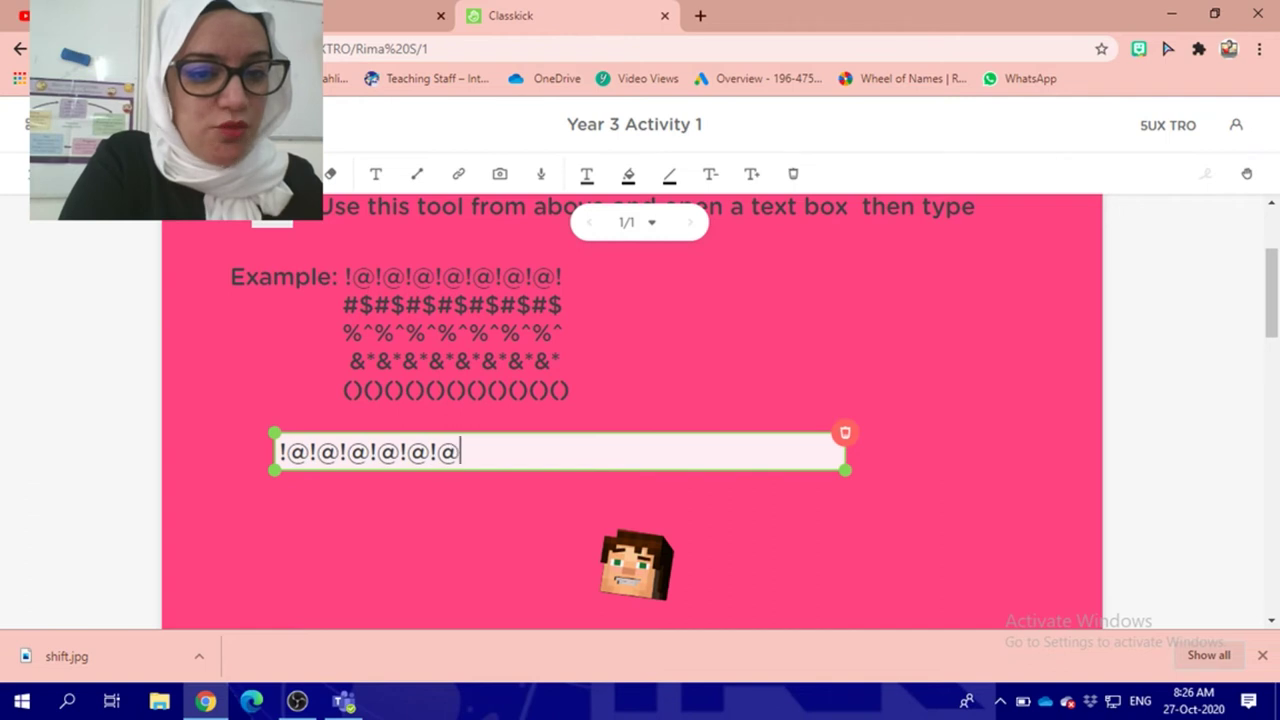
pyautogui.write('!@!@!@!@!@!')
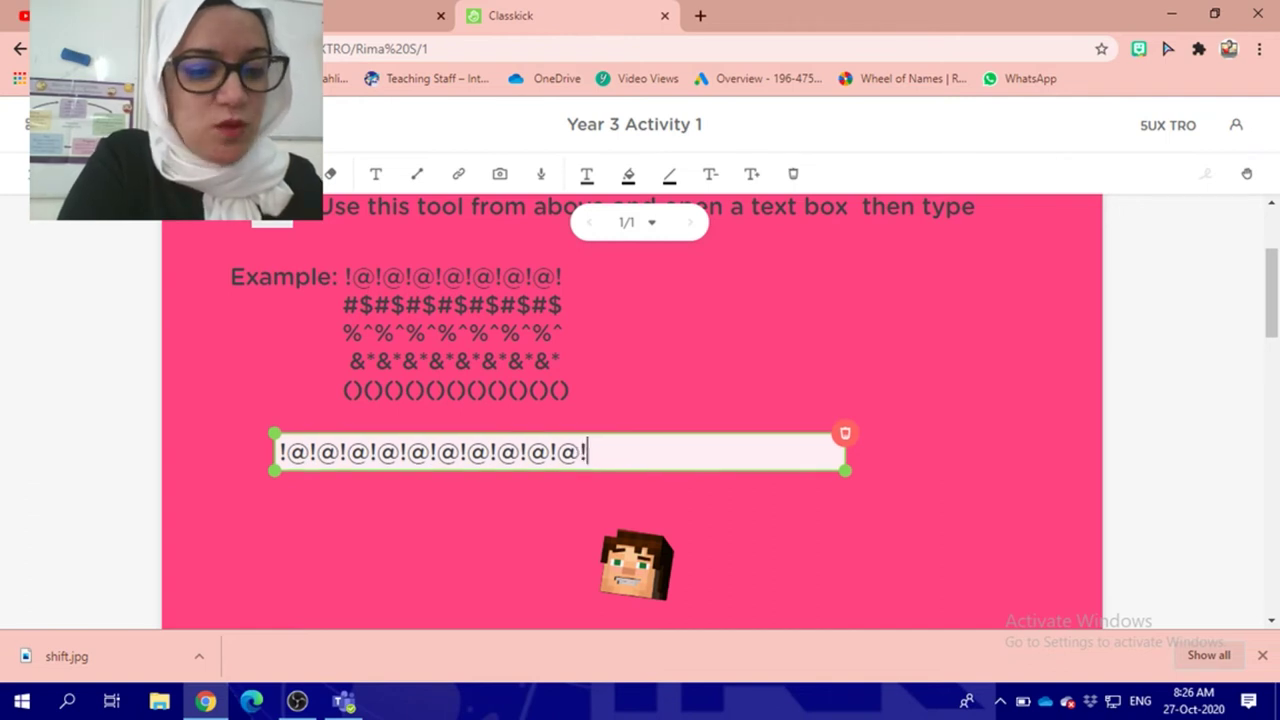
pyautogui.write('@!@!')
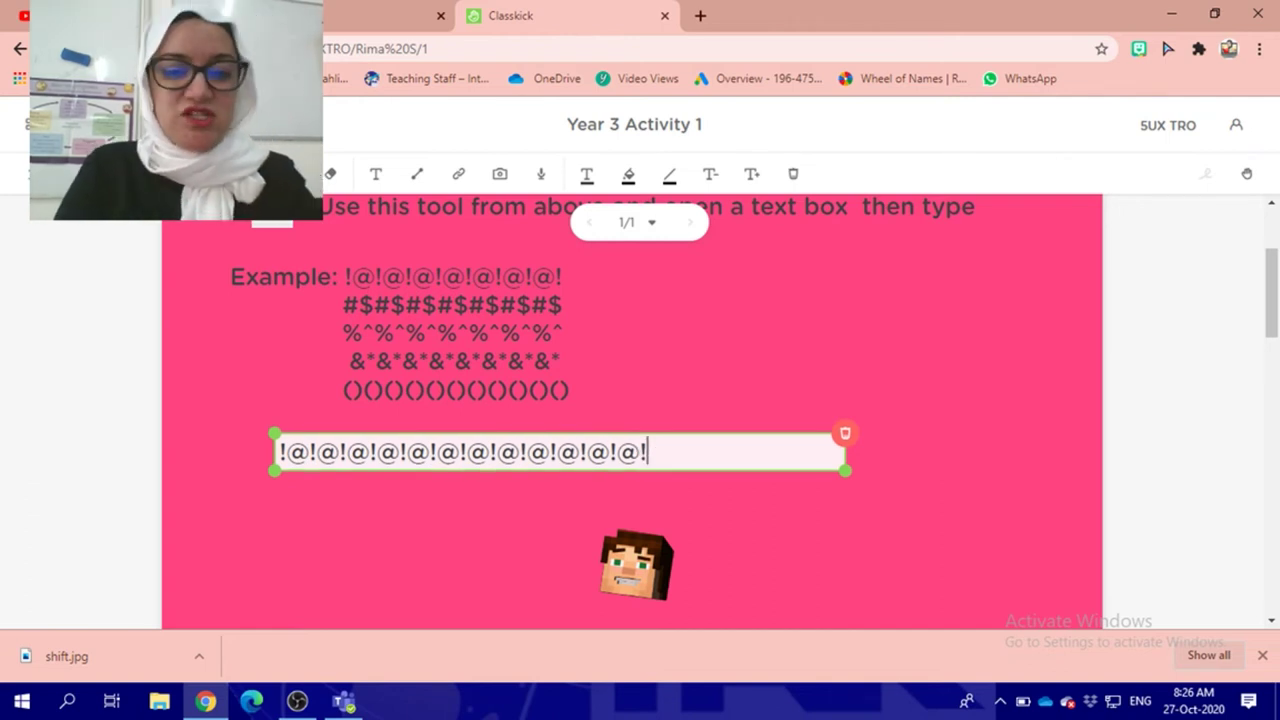
pyautogui.press('Return')
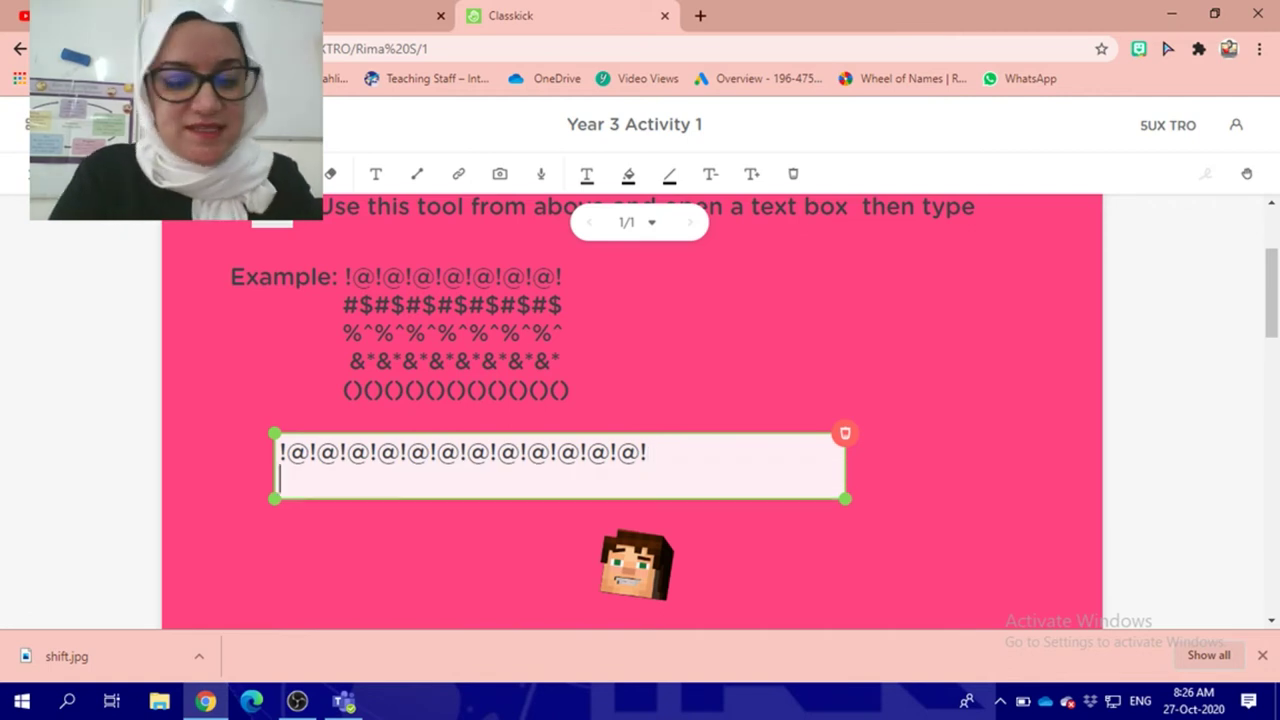
pyautogui.write('#')
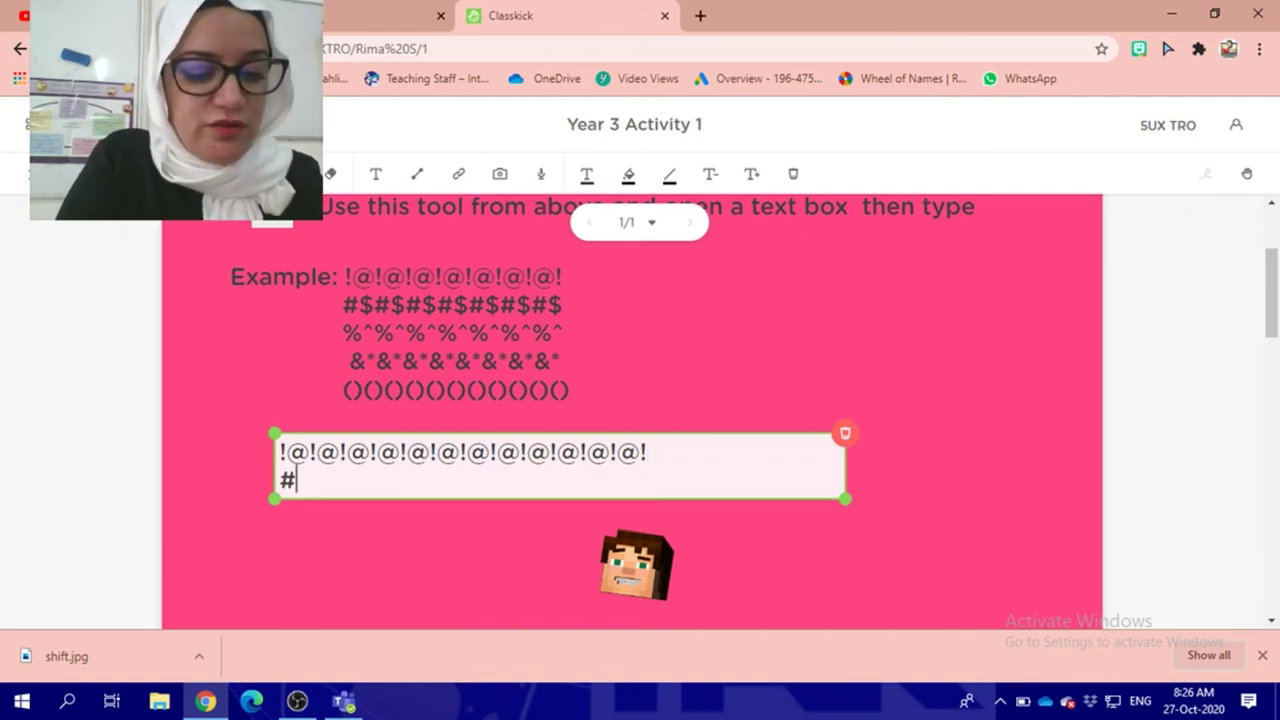
pyautogui.write('$#$#$#$#$#')
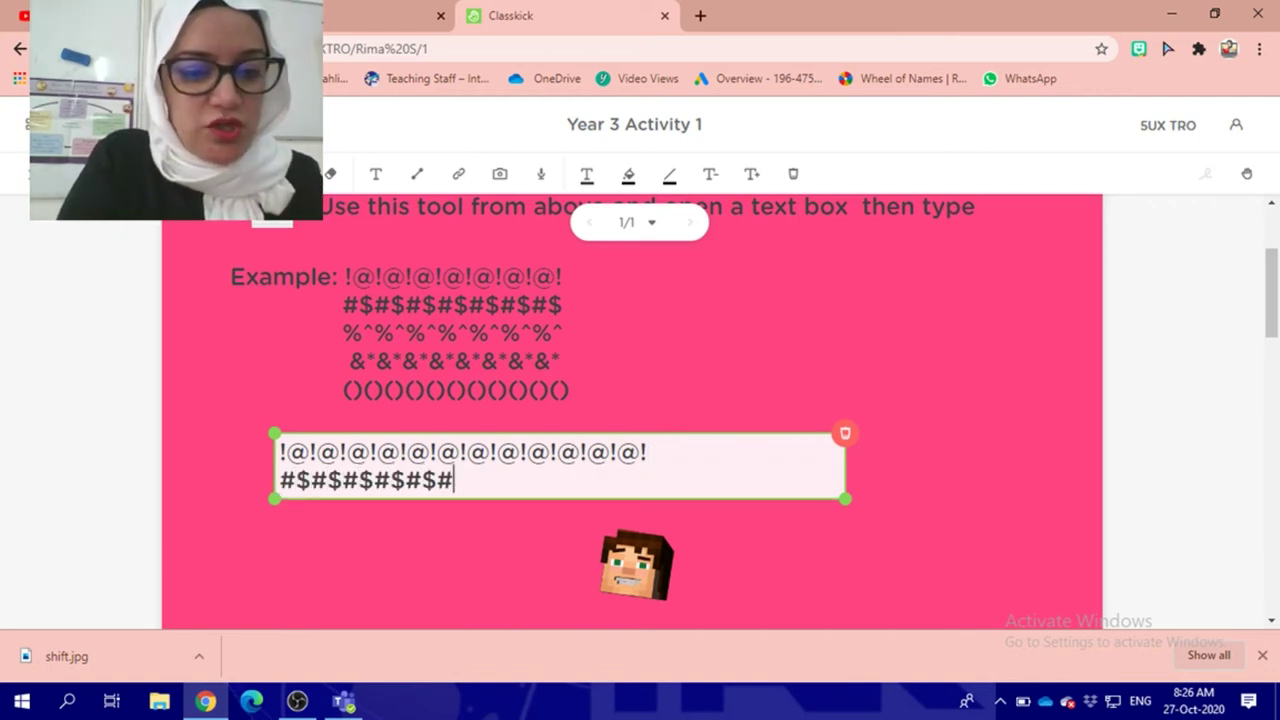
pyautogui.write('$#$#$#$#$$#$#$#$#$#$#$')
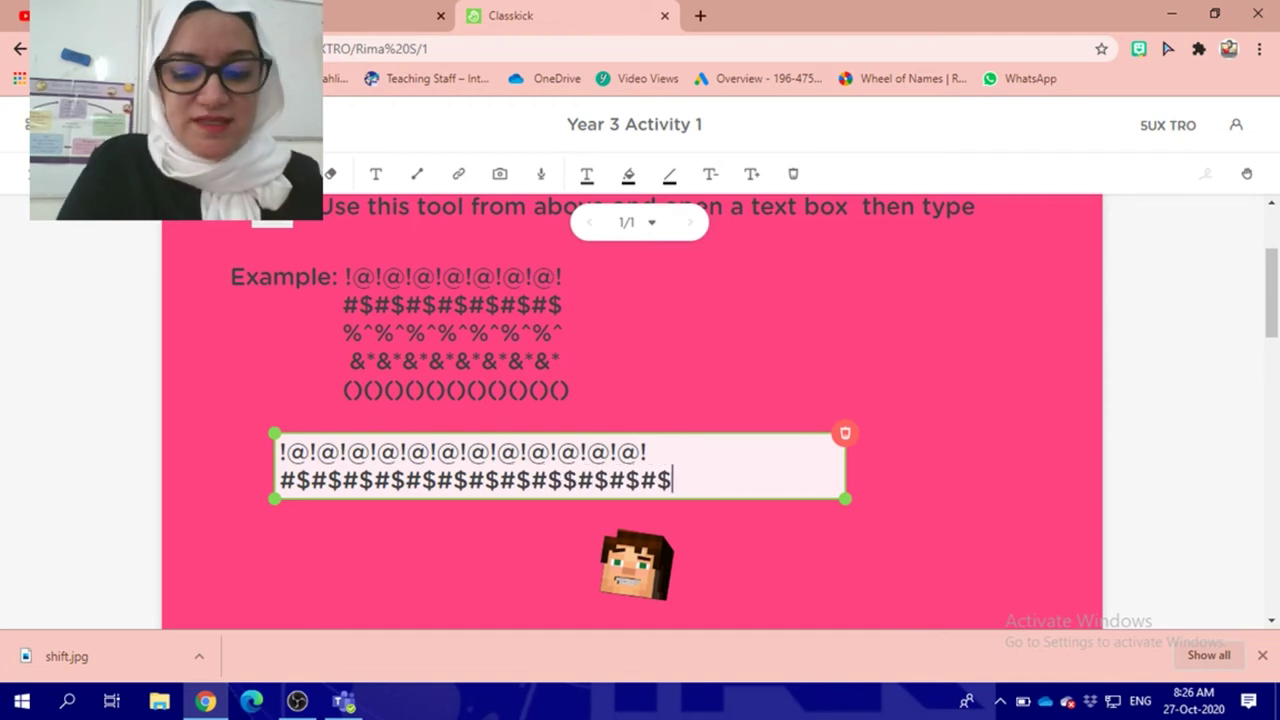
pyautogui.press('Return')
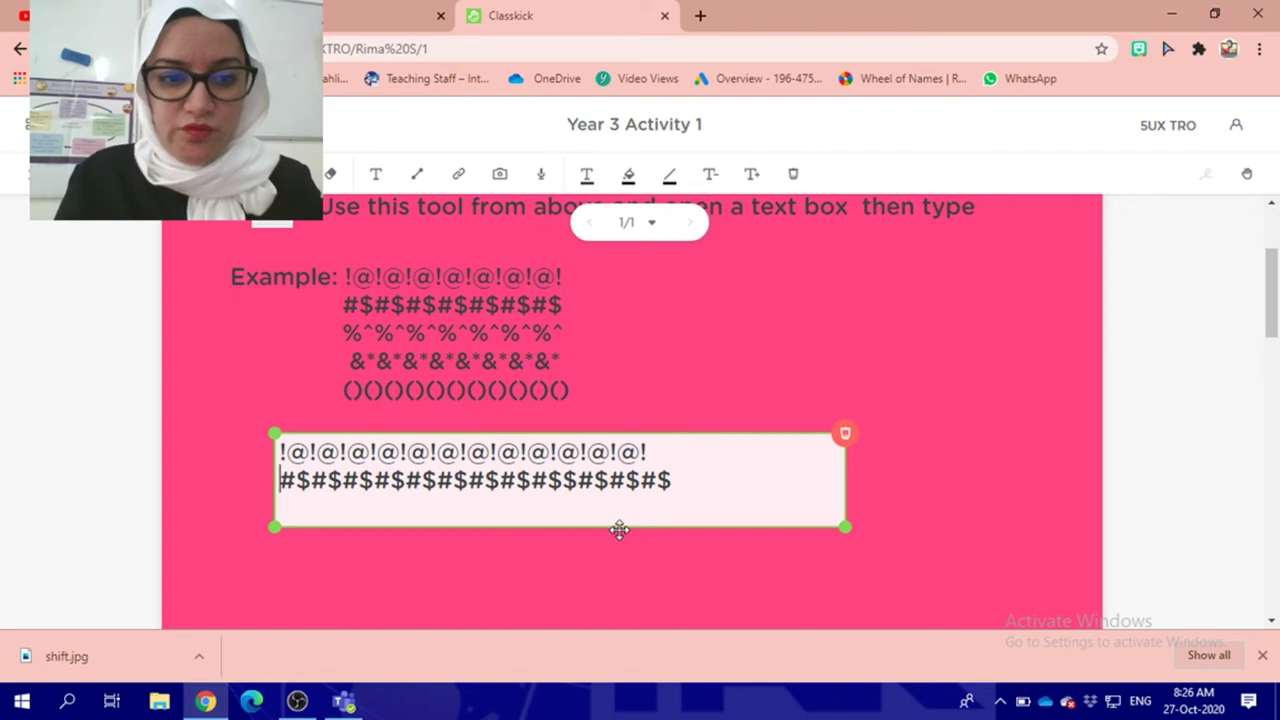
pyautogui.press('Right')
pyautogui.press('Right')
pyautogui.press('Right')
pyautogui.press('Right')
pyautogui.press('Right')
pyautogui.press('Right')
pyautogui.press('Right')
pyautogui.press('Right')
pyautogui.press('Right')
pyautogui.press('Right')
pyautogui.press('Right')
pyautogui.press('Right')
pyautogui.press('Right')
pyautogui.press('Right')
pyautogui.press('Right')
pyautogui.press('Right')
pyautogui.press('Right')
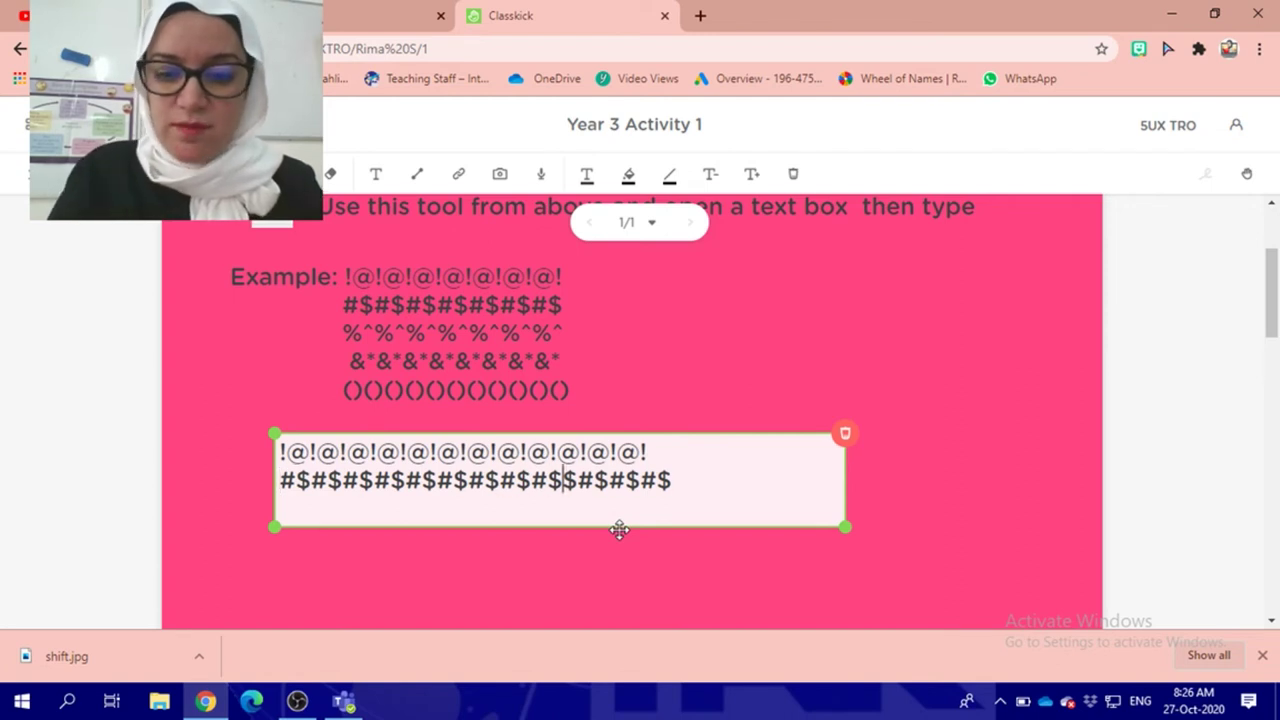
pyautogui.press('BackSpace')
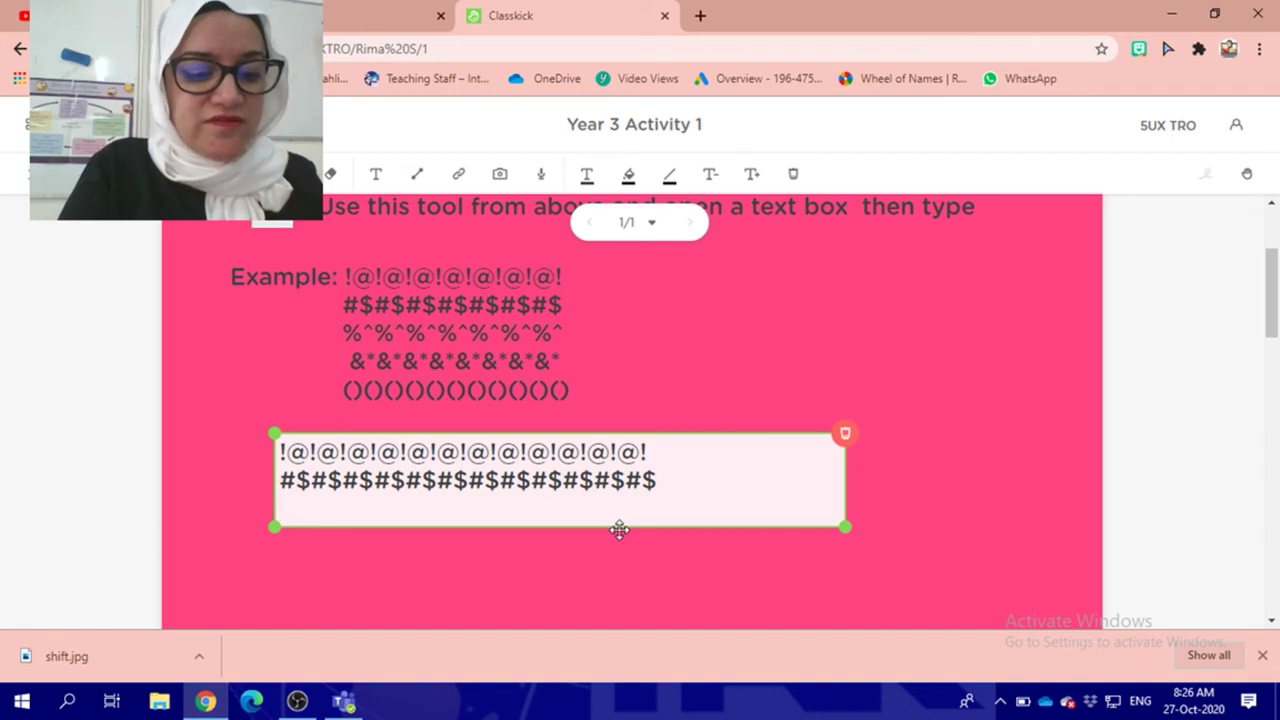
pyautogui.write('%^%^%^%^%^')
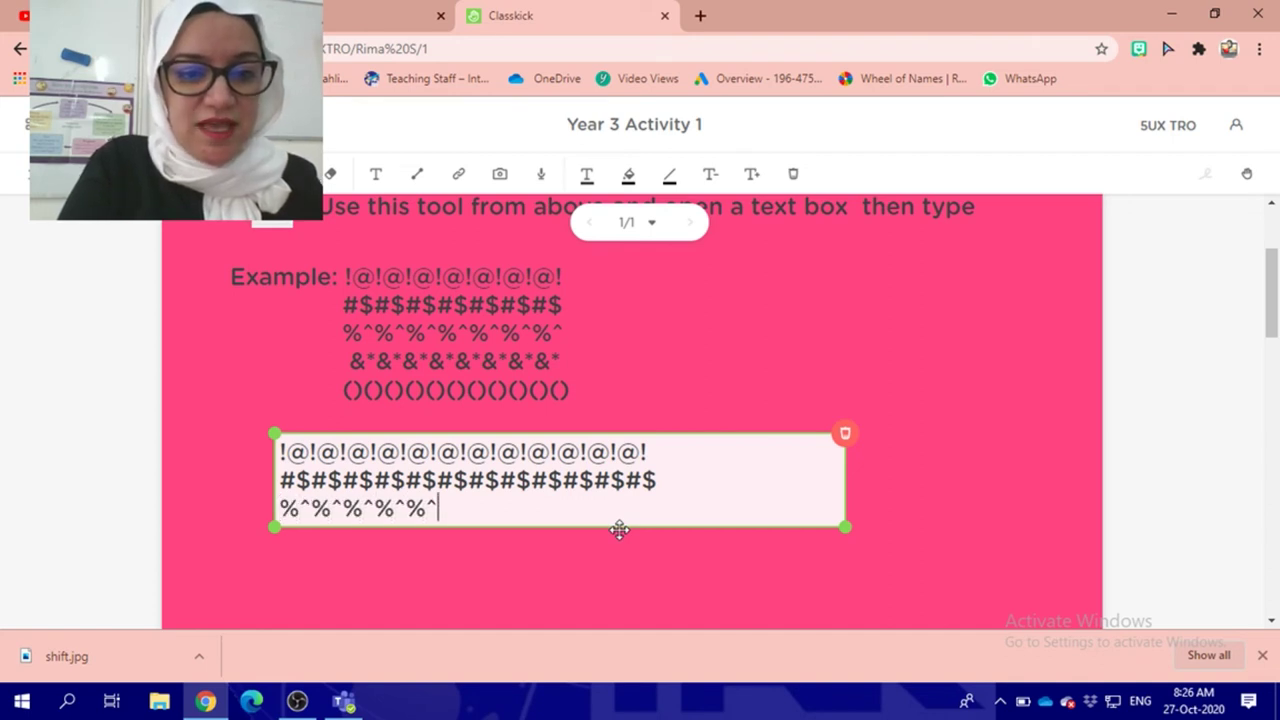
pyautogui.write('%^%^%^%^%^%^%')
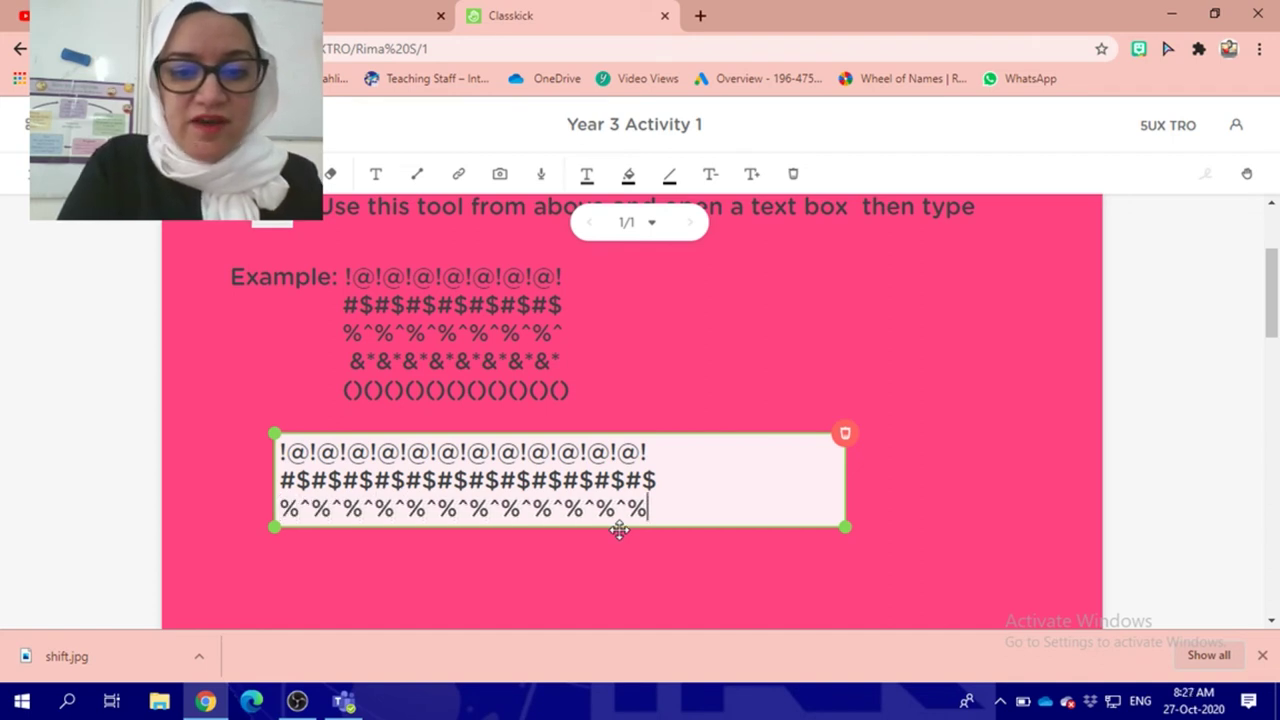
pyautogui.press('Return')
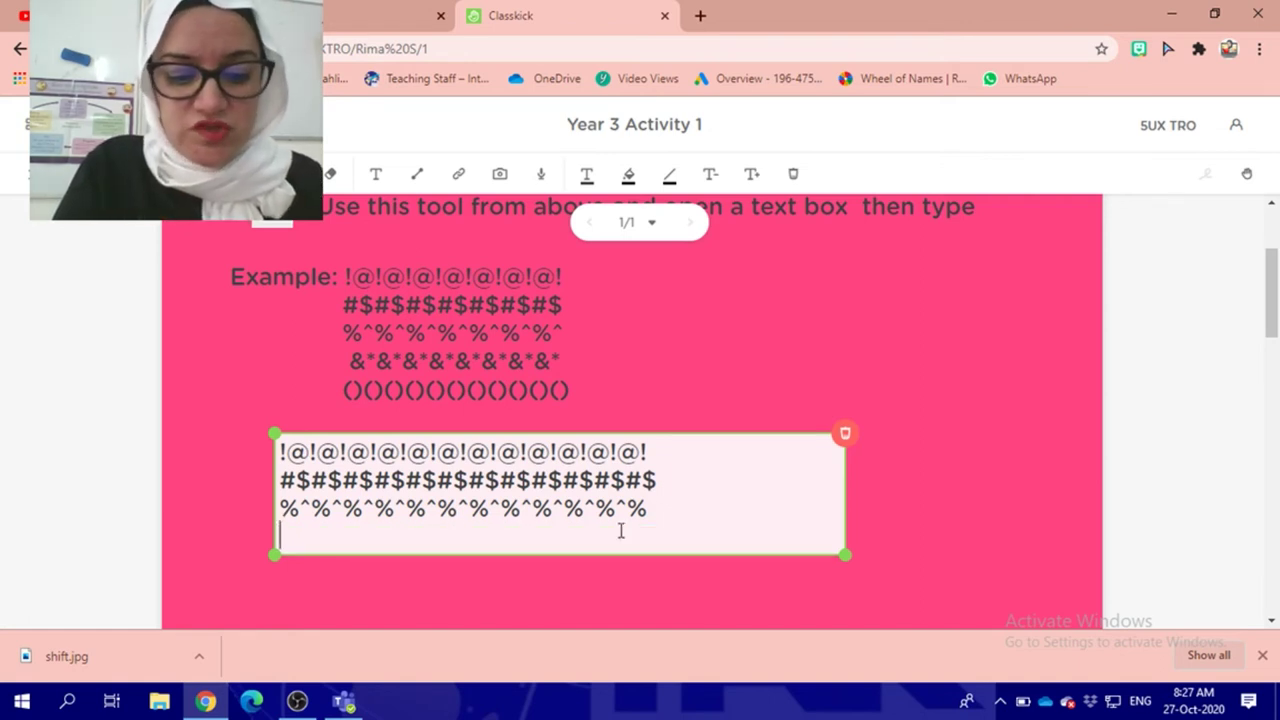
# Step: Add the &* row and the () row, correcting the mistyped characters in each
pyautogui.write('&*&*&**&*&')
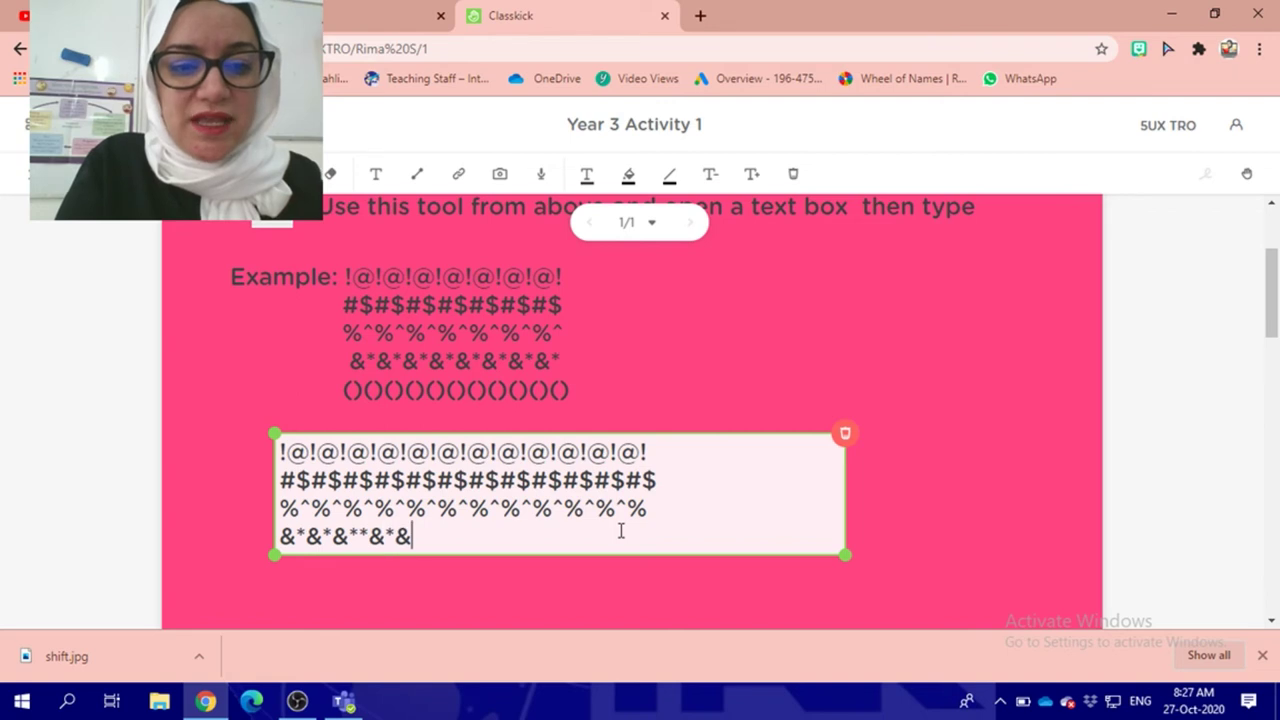
pyautogui.press('BackSpace')
pyautogui.press('BackSpace')
pyautogui.press('BackSpace')
pyautogui.press('BackSpace')
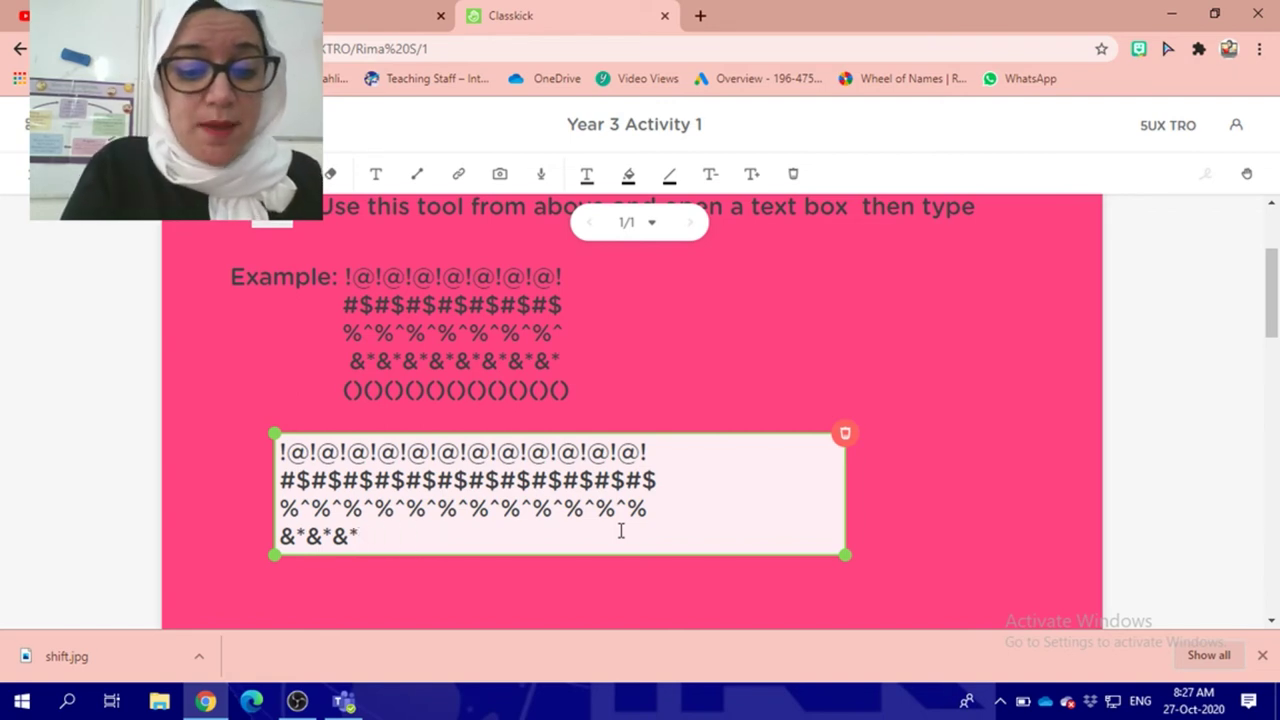
pyautogui.write('&*&*&*&*&*&*&*&')
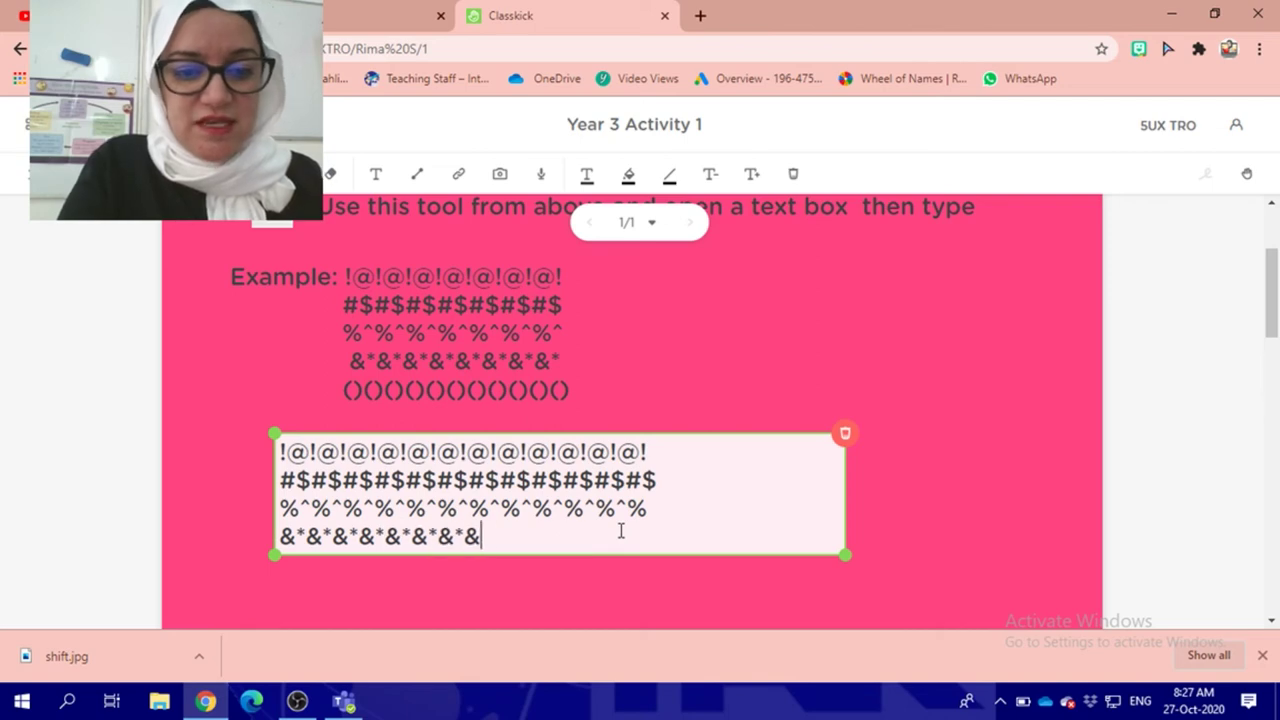
pyautogui.write('*&*&*&*&*')
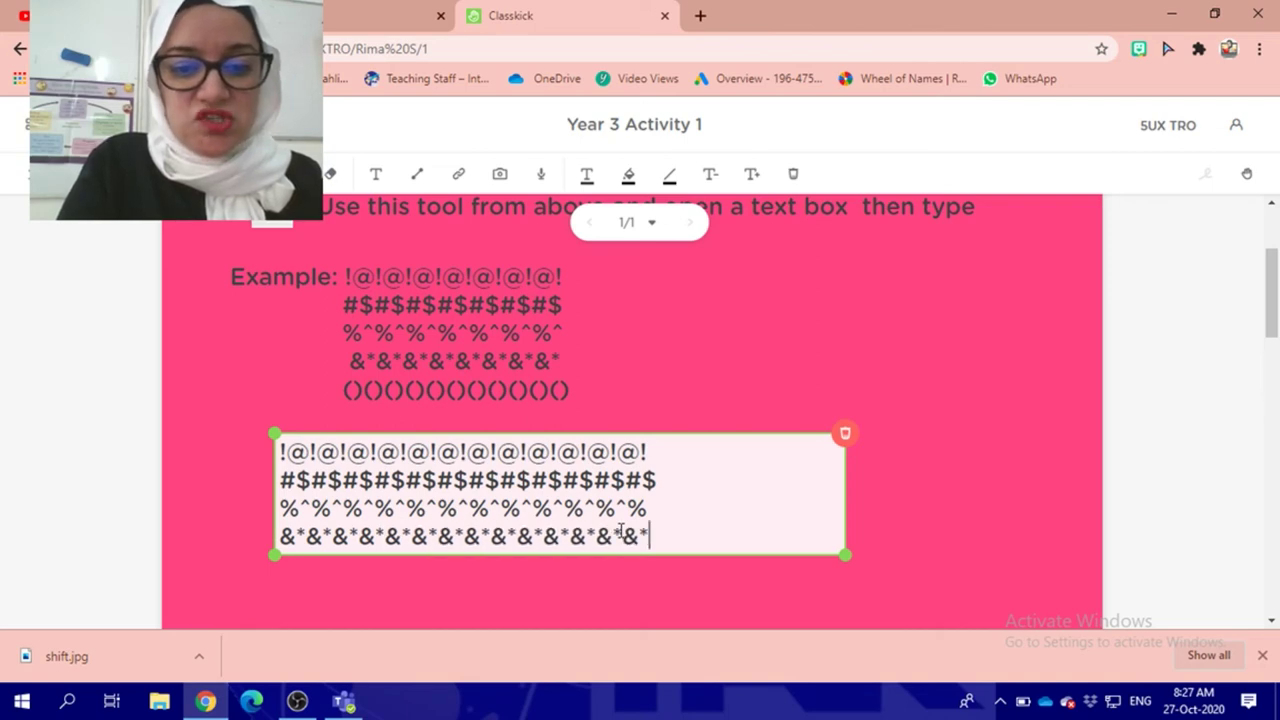
pyautogui.press('Return')
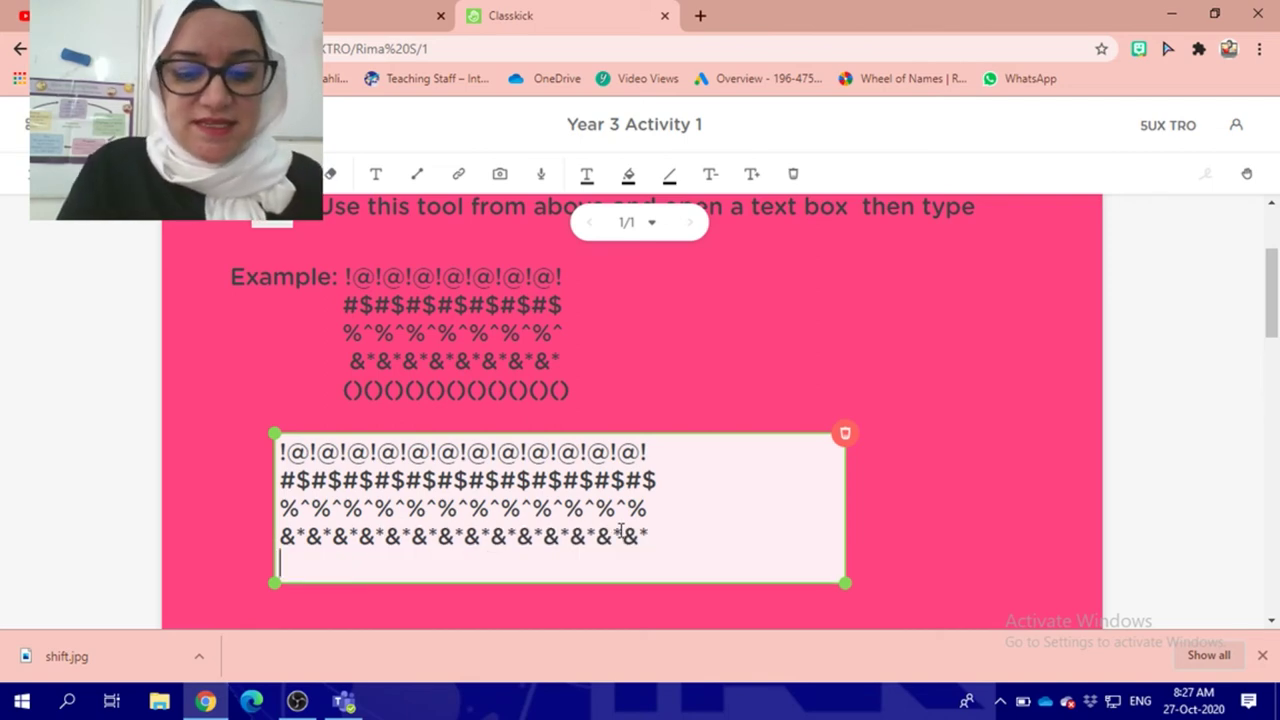
pyautogui.write('()())(()()')
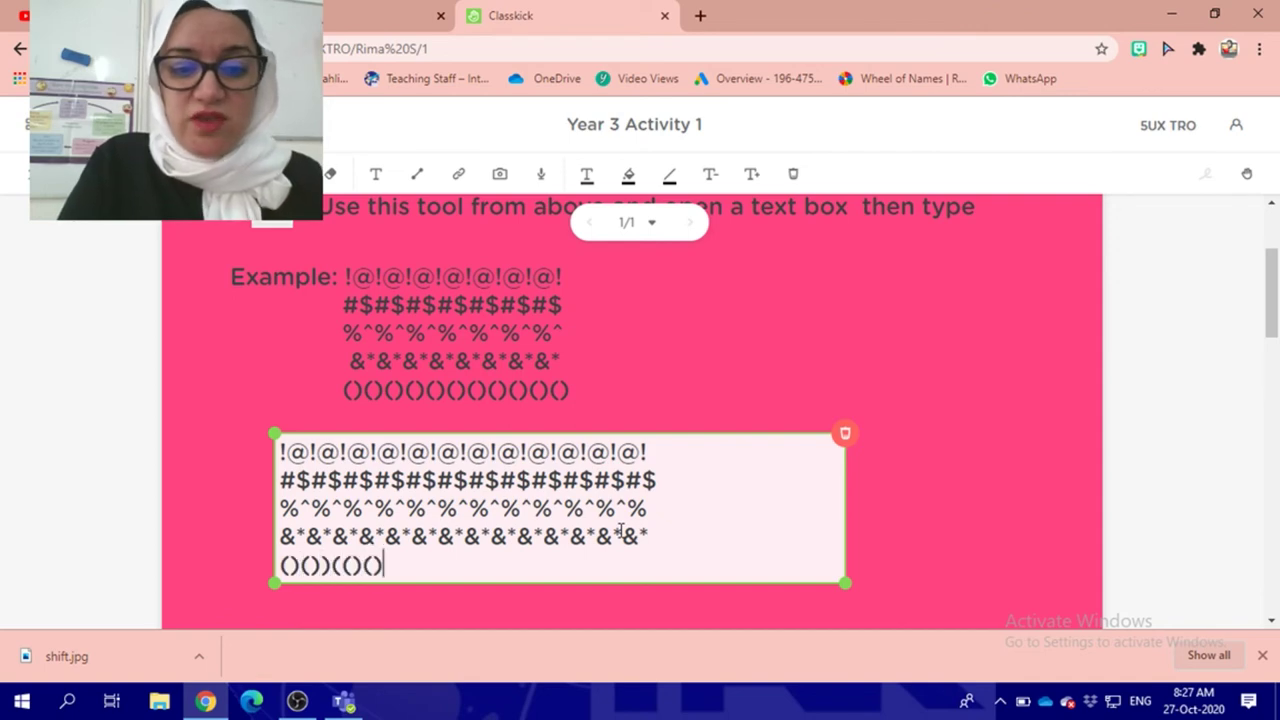
pyautogui.press('BackSpace')
pyautogui.press('BackSpace')
pyautogui.press('BackSpace')
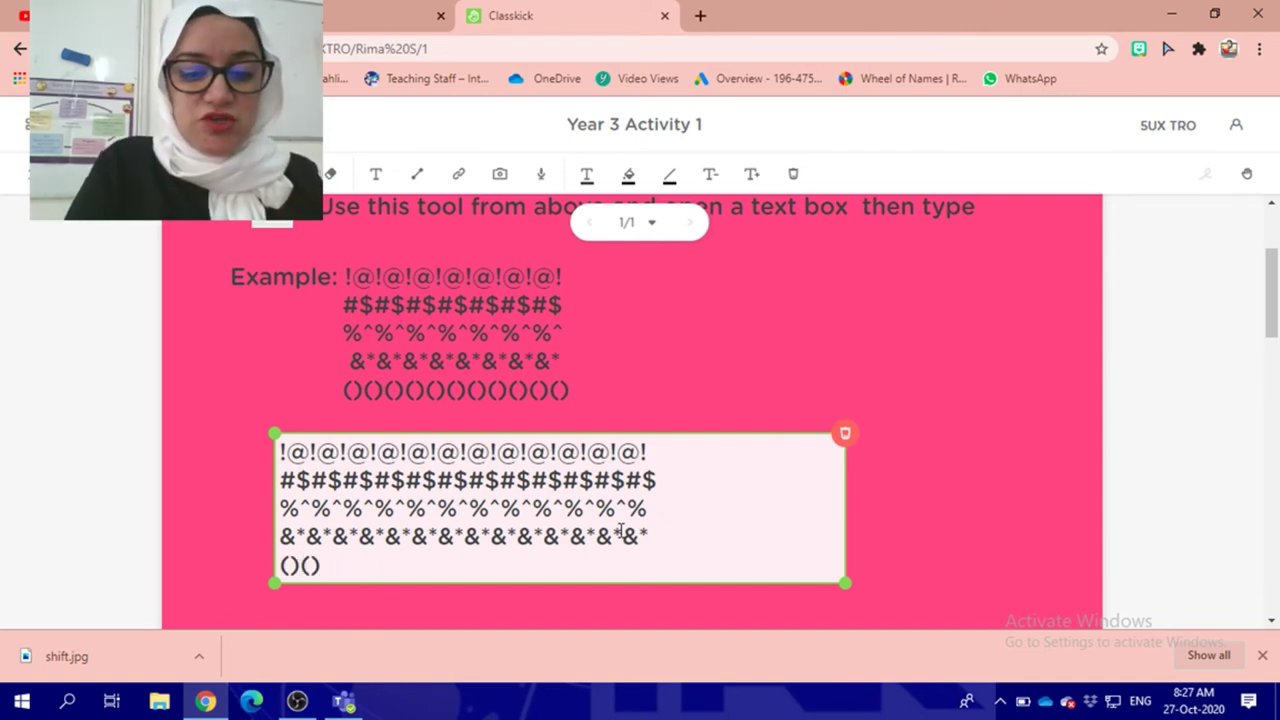
pyautogui.write('()()()()())')
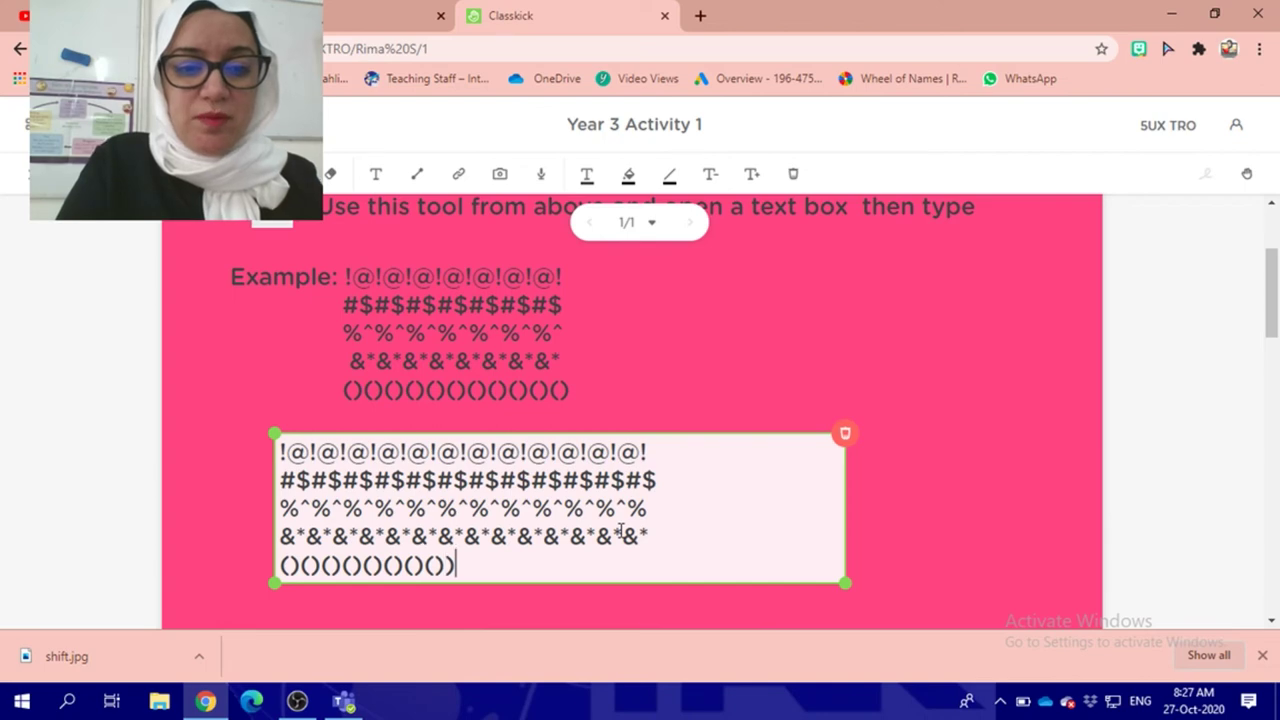
pyautogui.press('BackSpace')
pyautogui.press('BackSpace')
pyautogui.press('BackSpace')
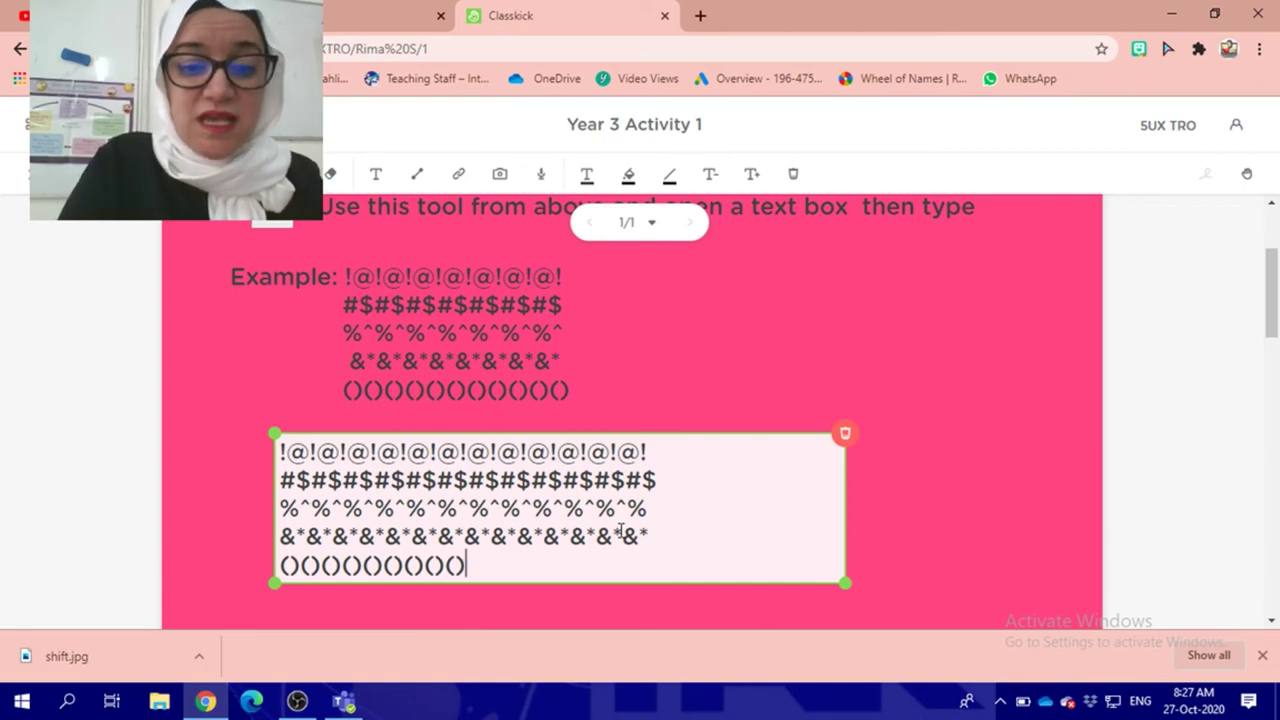
pyautogui.write(')()()()()()()')
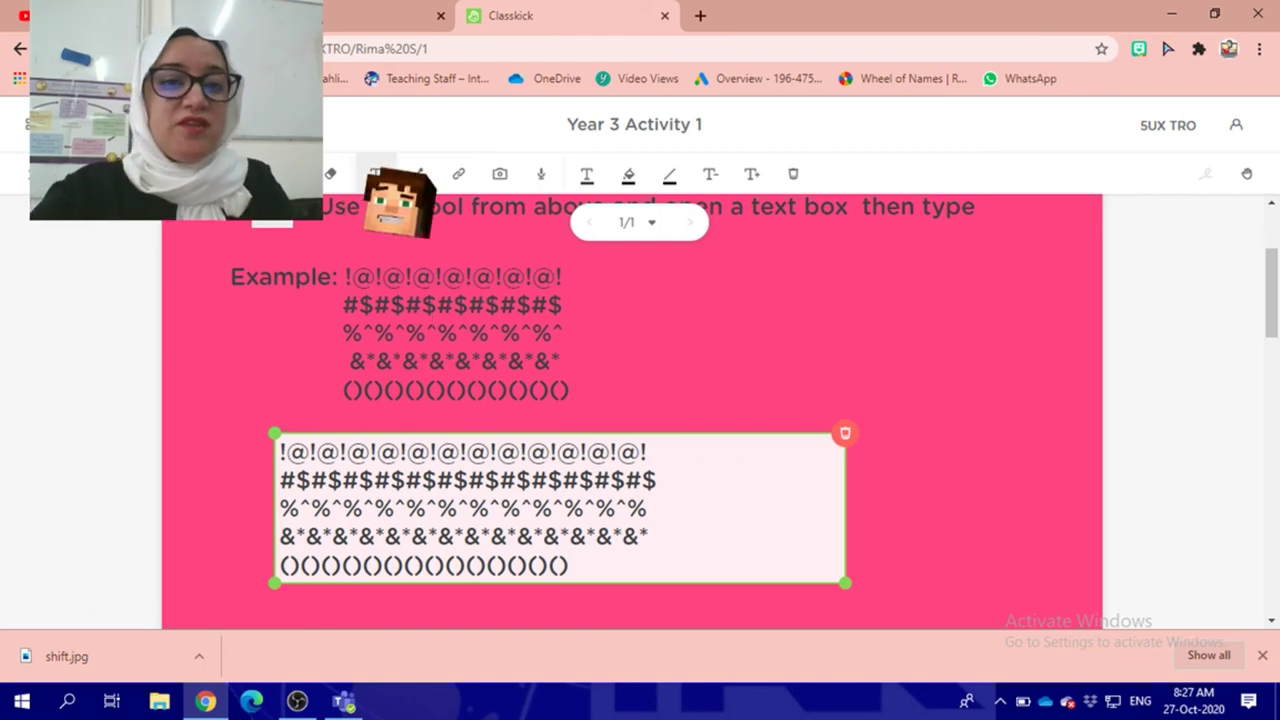
pyautogui.click(376, 174)
pyautogui.scroll(-1, 575, 311)
# Step: Draw a second text box below the rows and type !@#$%^&*() on two lines
pyautogui.scroll(-3, 575, 311)
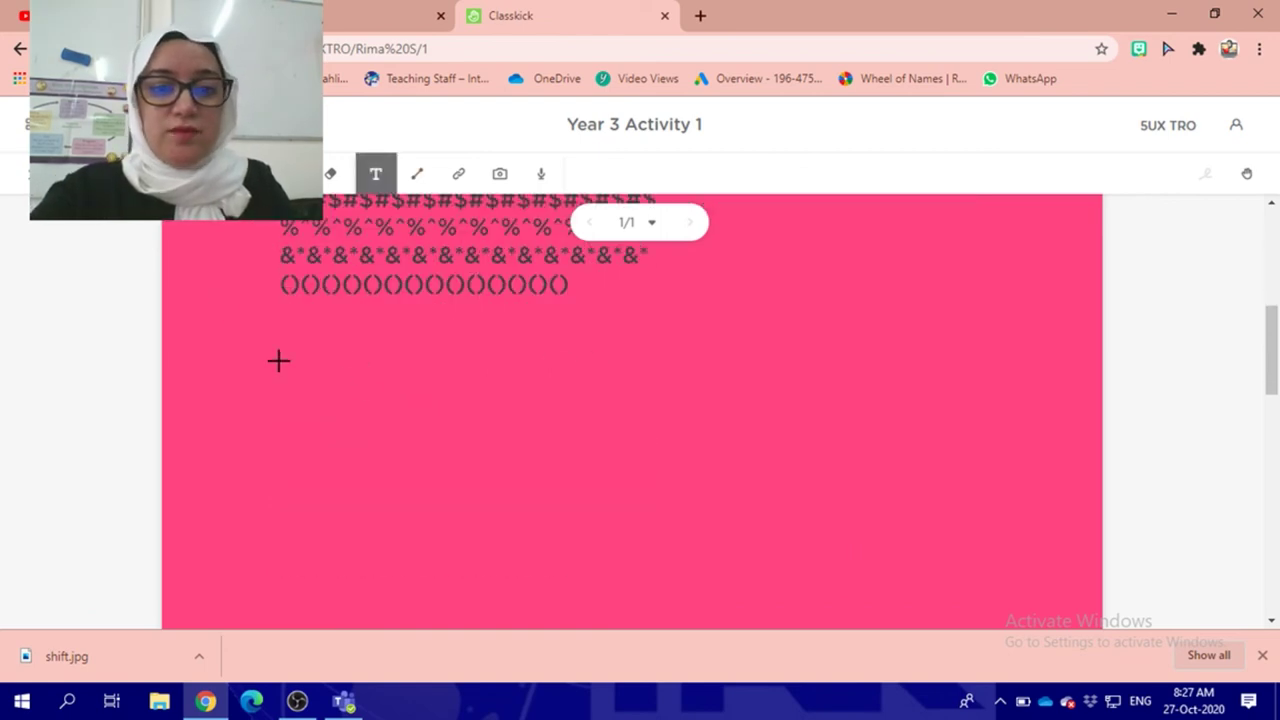
pyautogui.moveTo(281, 362); pyautogui.dragTo(476, 435)
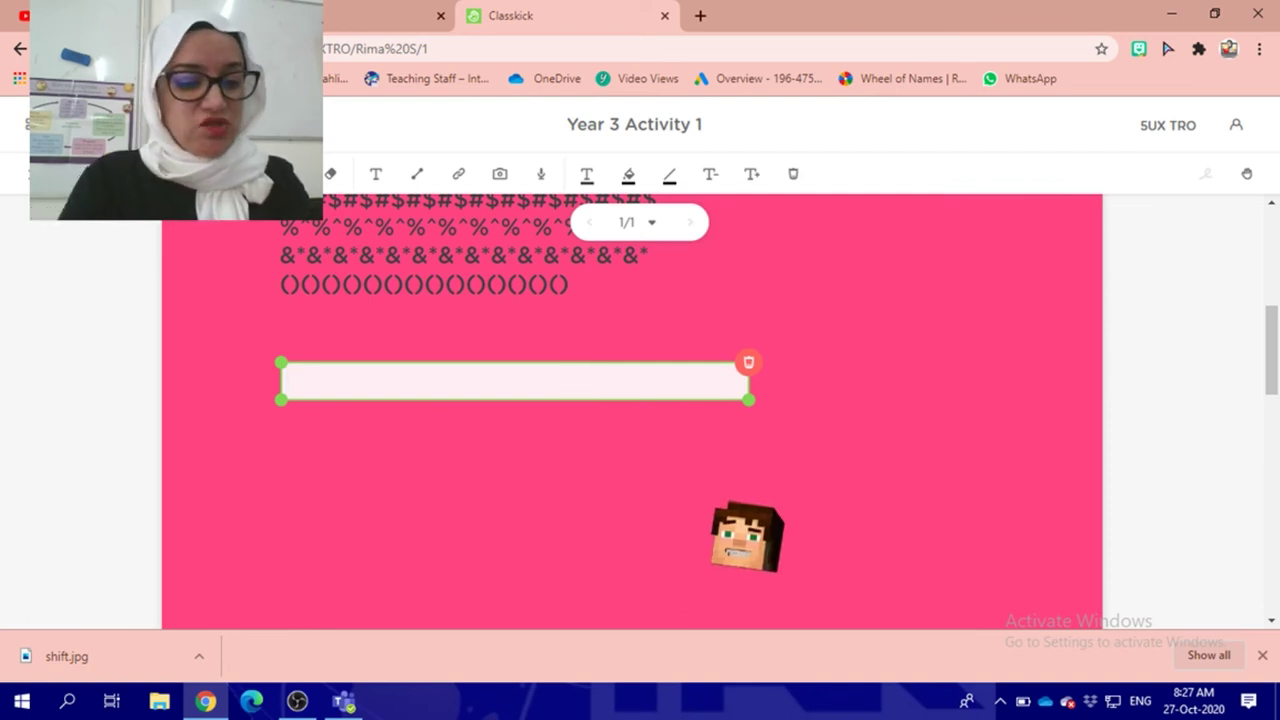
pyautogui.write('!@#$%^&')
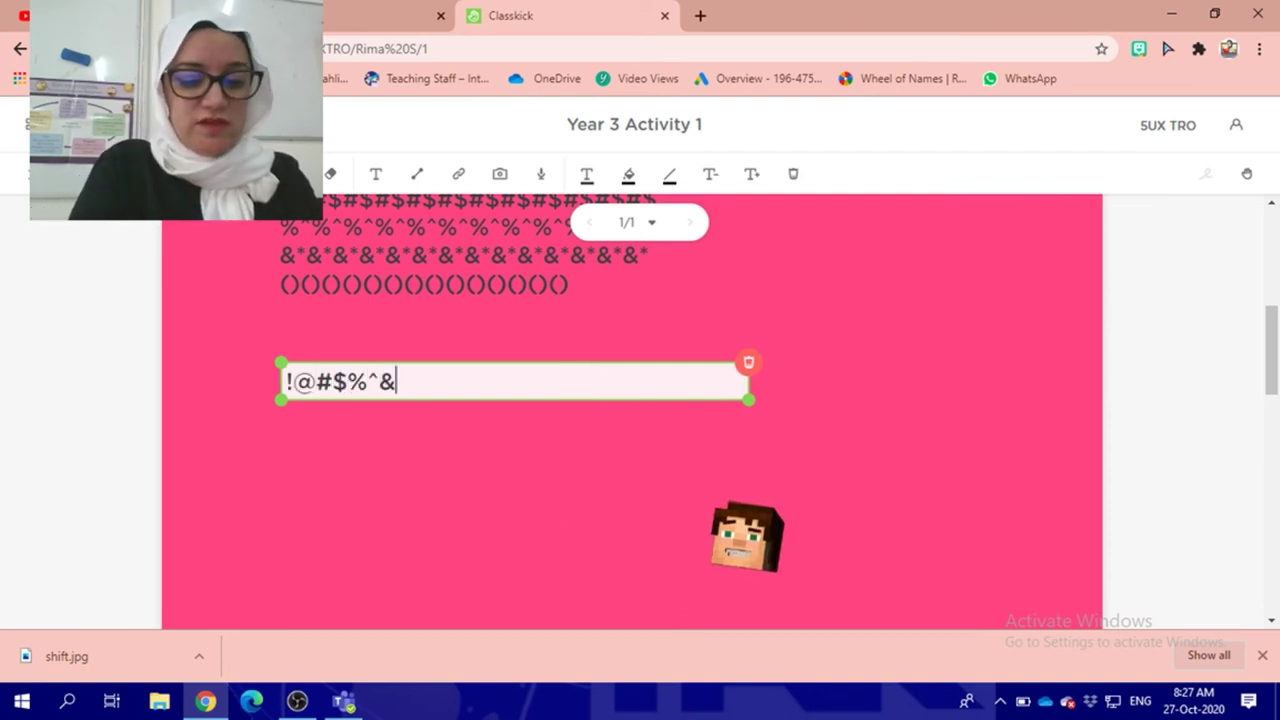
pyautogui.write('*()')
pyautogui.press('Return')
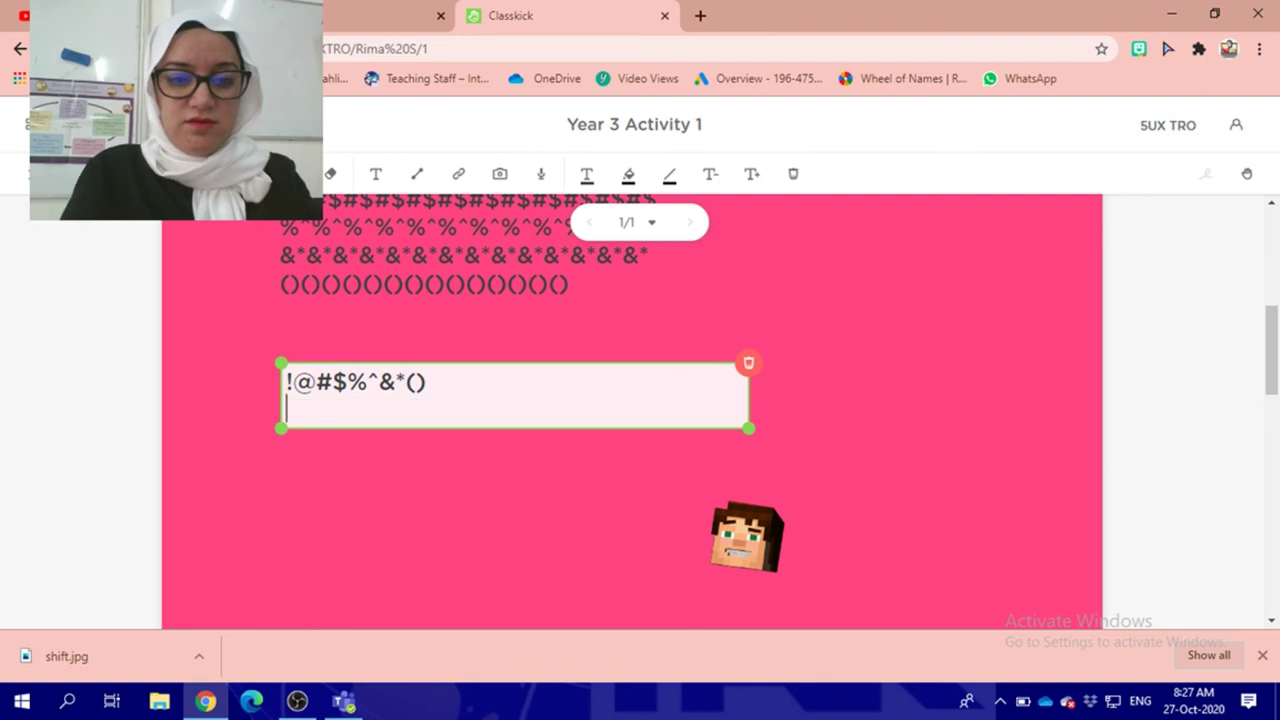
pyautogui.write('!@#$%^&*()')
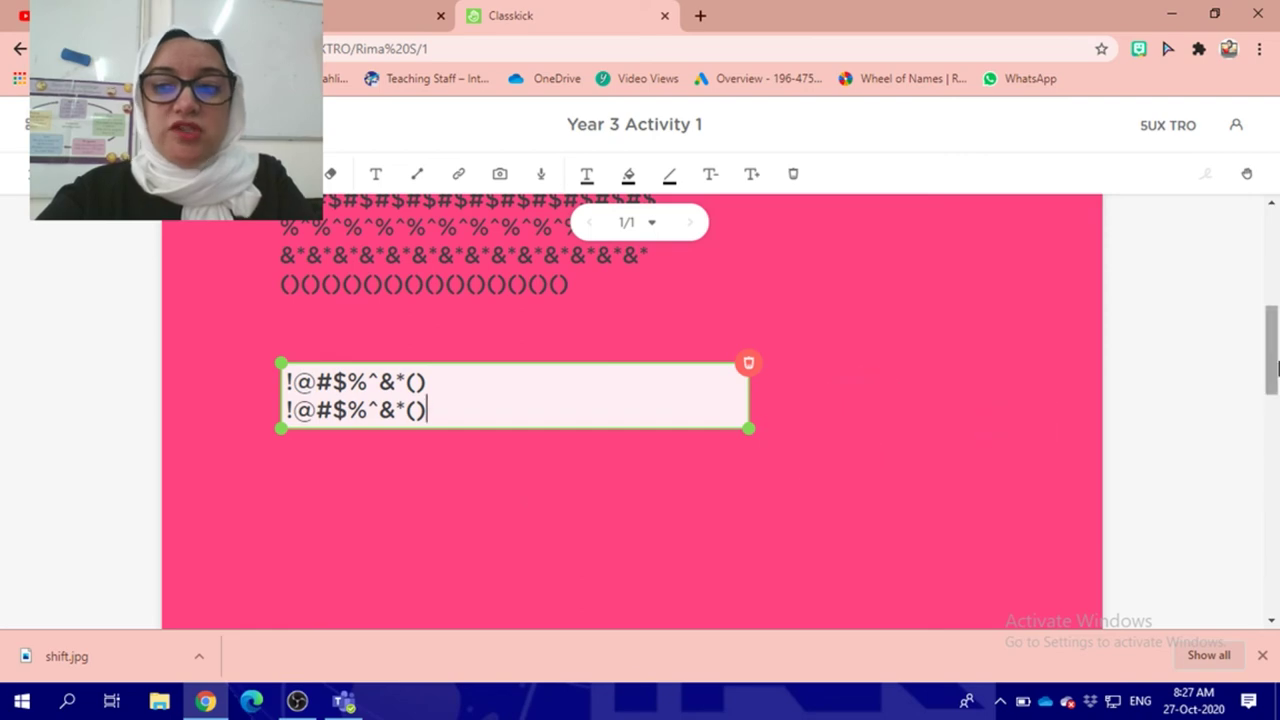
pyautogui.moveTo(1272, 370); pyautogui.dragTo(1100, 200)
# Step: In the teacher's tab, open View Work and the student's Year 3 Activity 1 slide
pyautogui.click(342, 22)
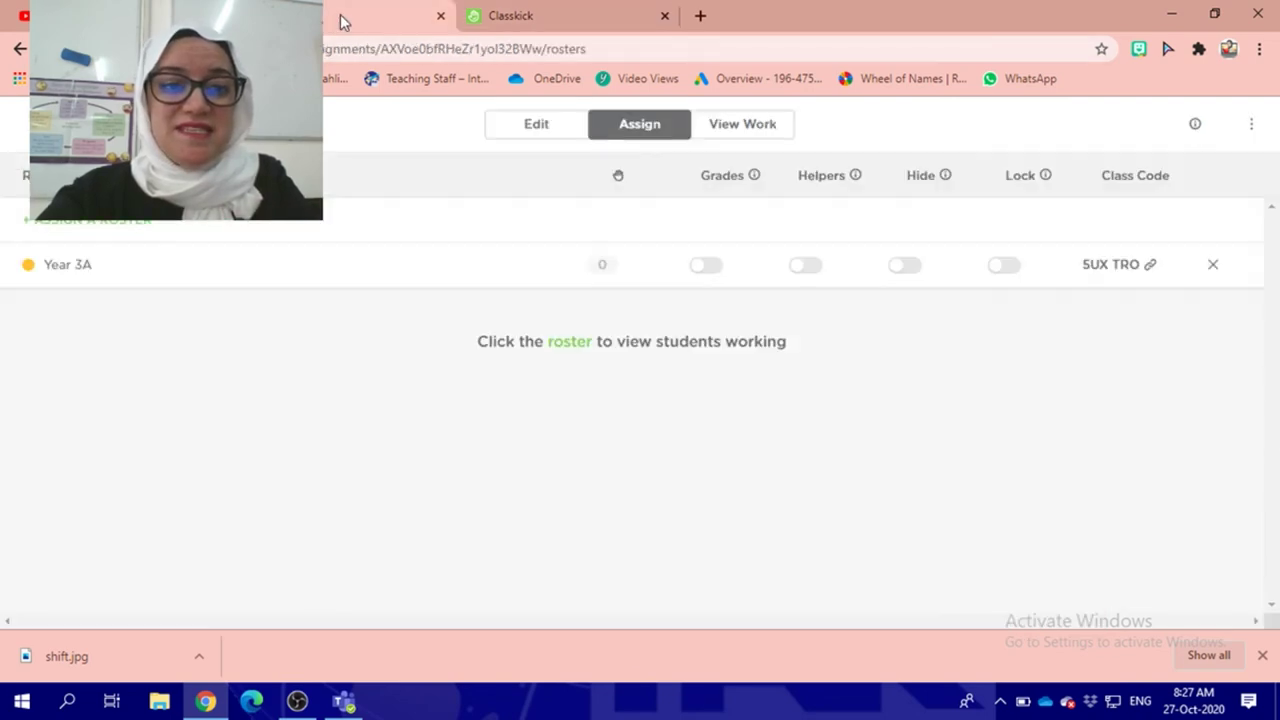
pyautogui.click(755, 124)
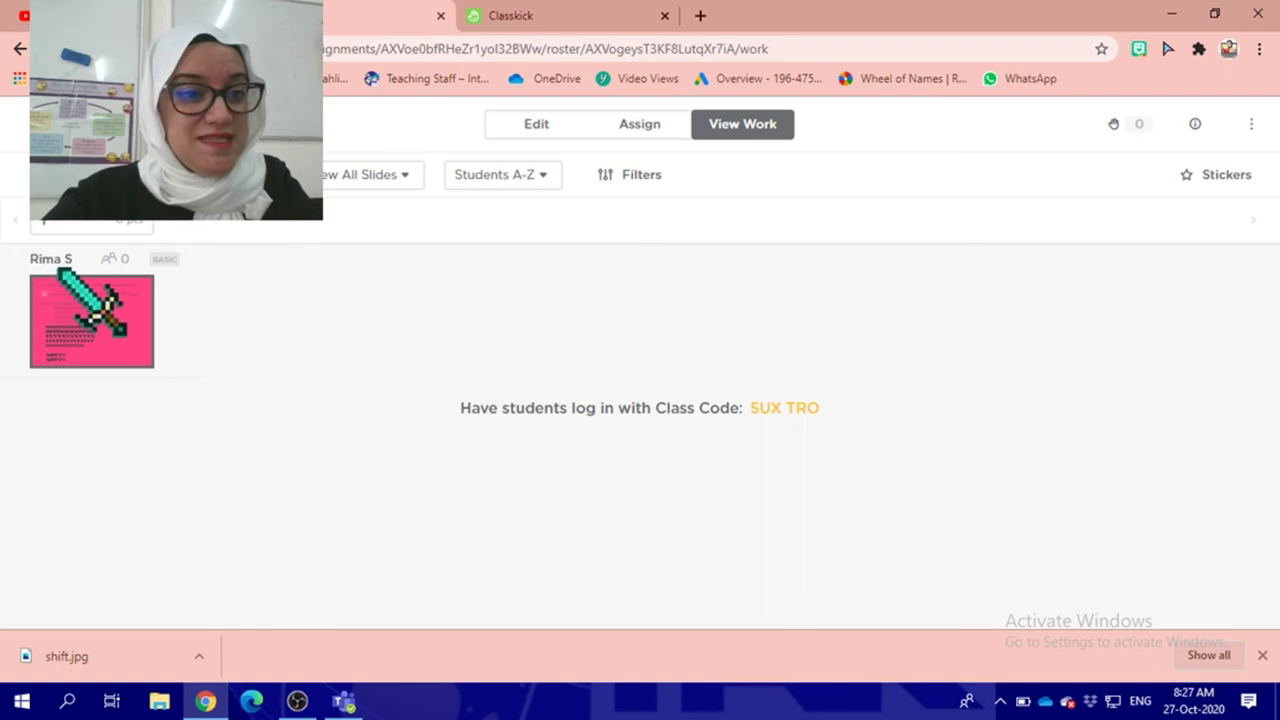
pyautogui.click(107, 355)
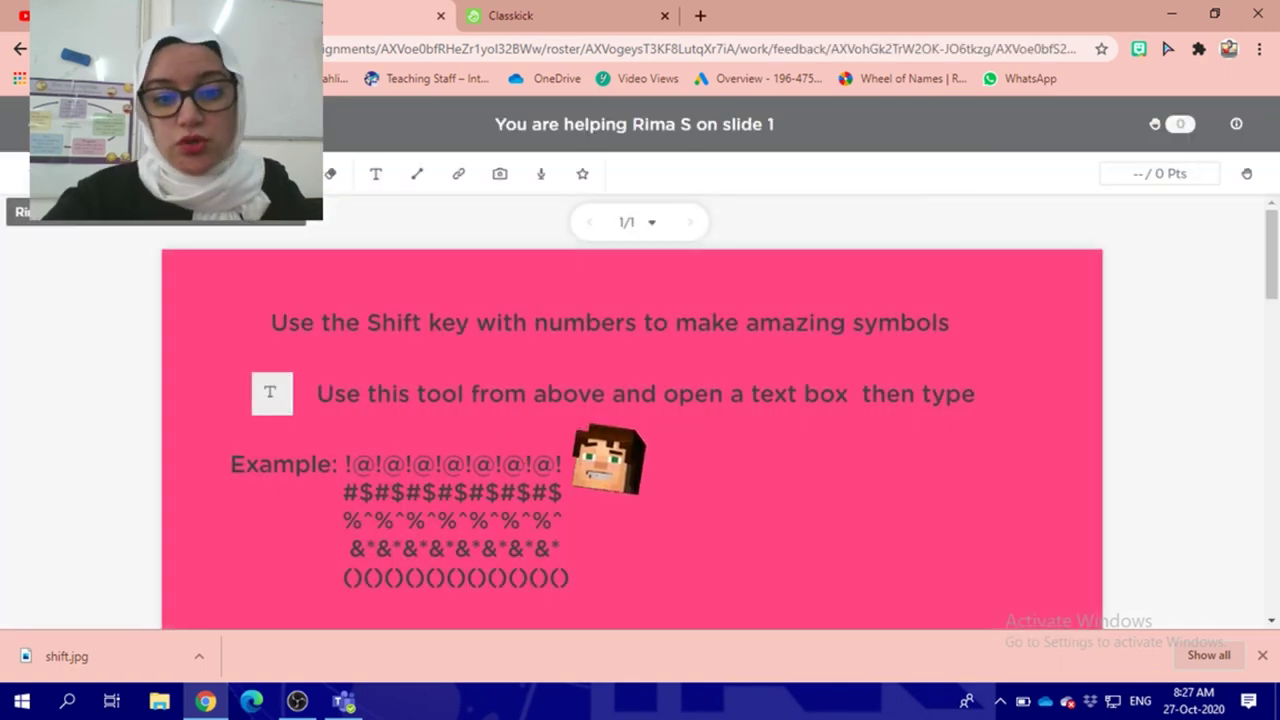
pyautogui.scroll(-5, 608, 460)
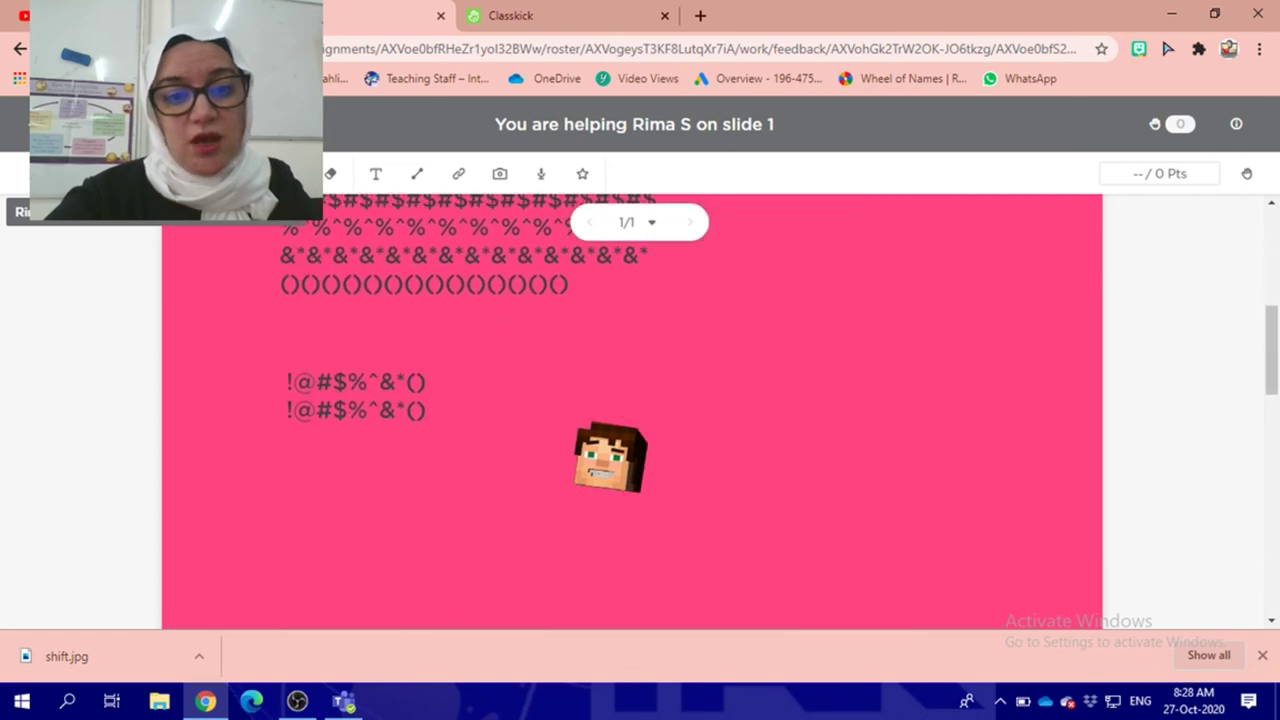
pyautogui.scroll(5, 610, 457)
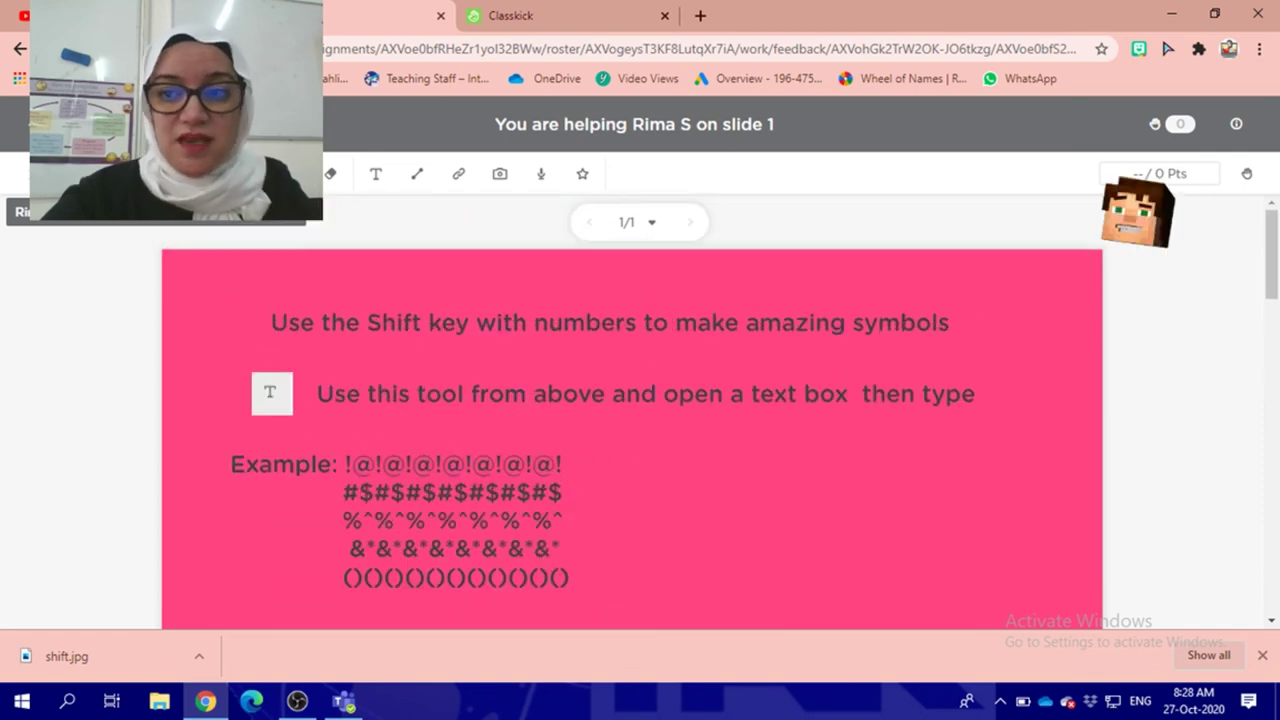
pyautogui.click(1247, 175)
pyautogui.click(1249, 177)
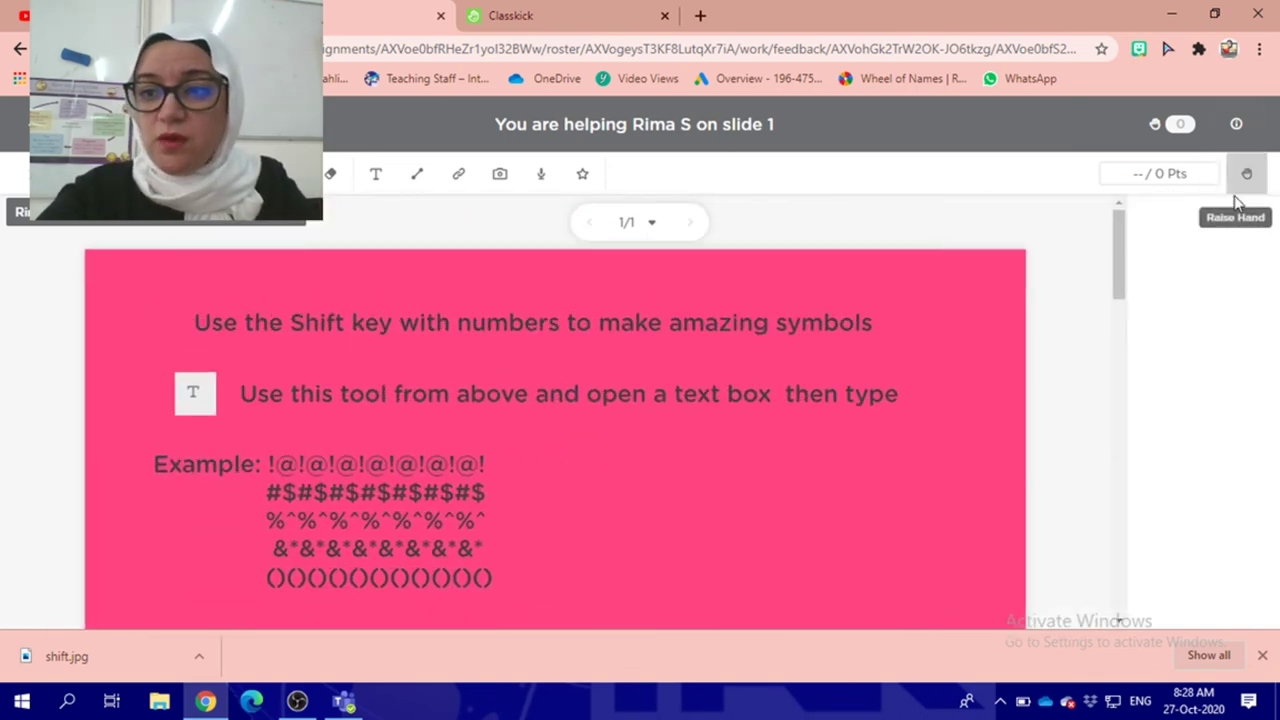
# Step: Place an AMAZING JOB sticker on the student's slide and check it in the student's window
pyautogui.click(582, 173)
pyautogui.click(1115, 458)
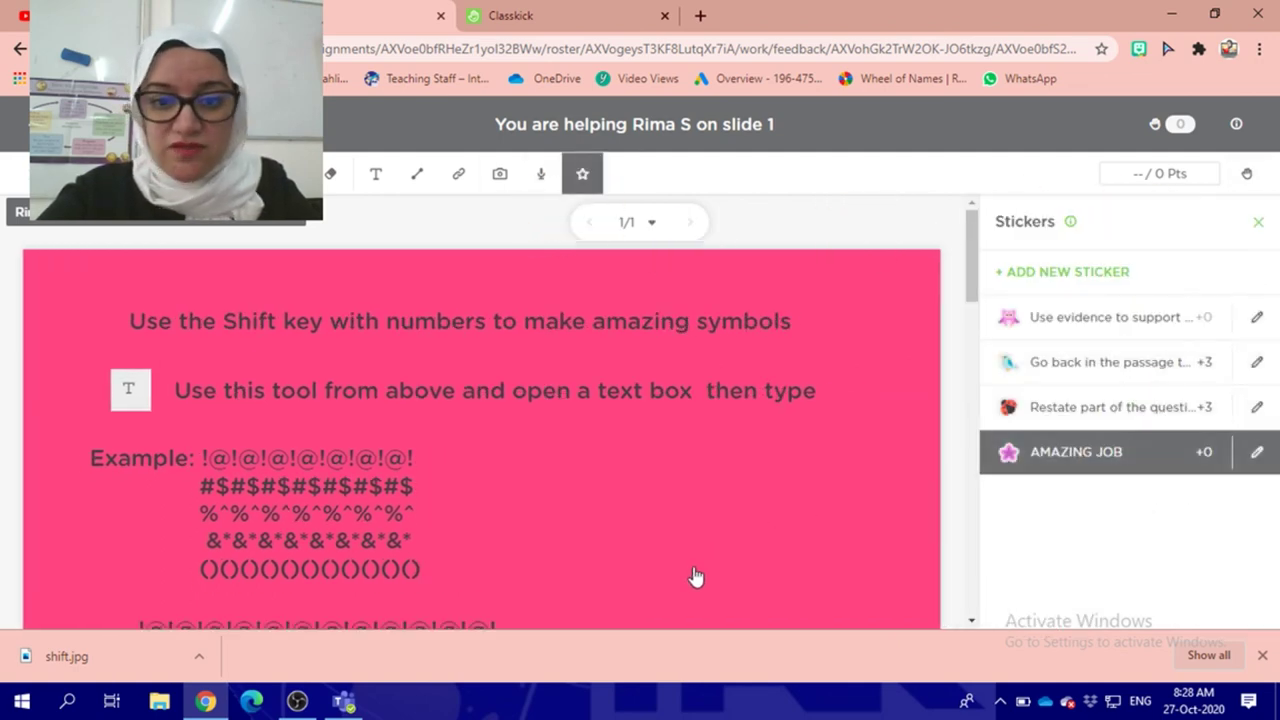
pyautogui.click(737, 595)
pyautogui.scroll(-3, 903, 549)
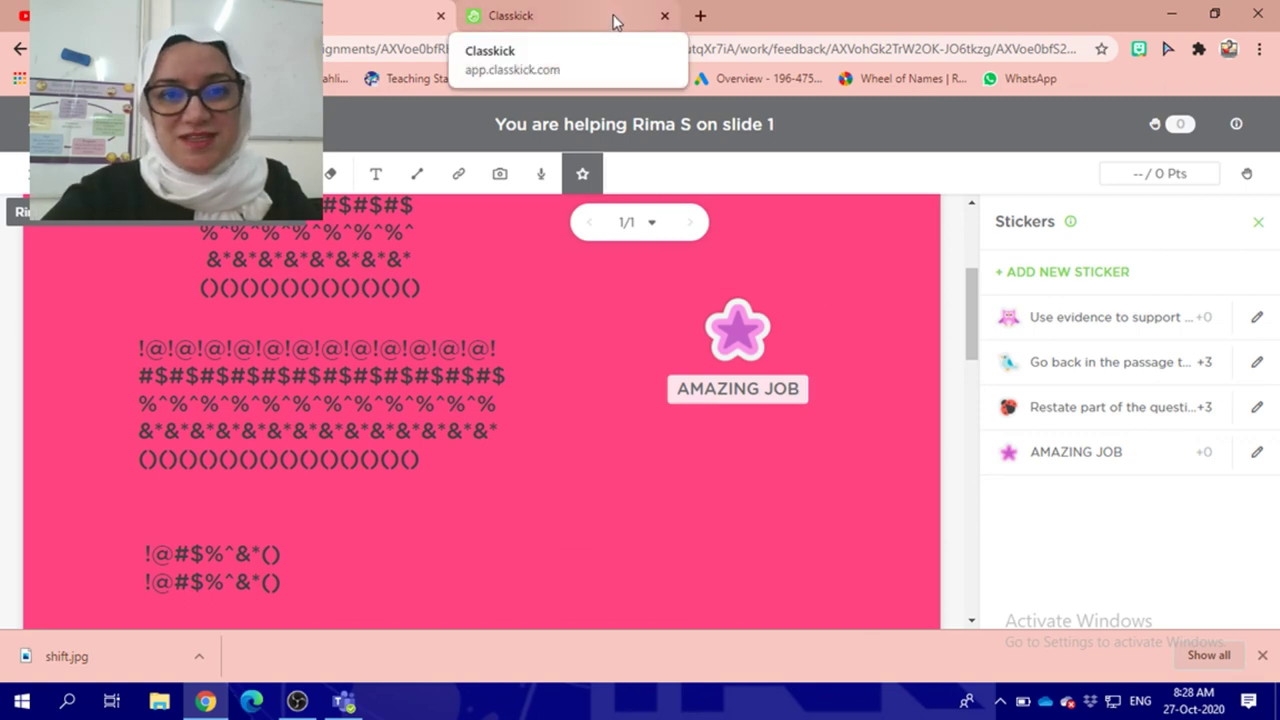
pyautogui.hotkey('alt', 'Tab')
pyautogui.scroll(-2, 640, 400)
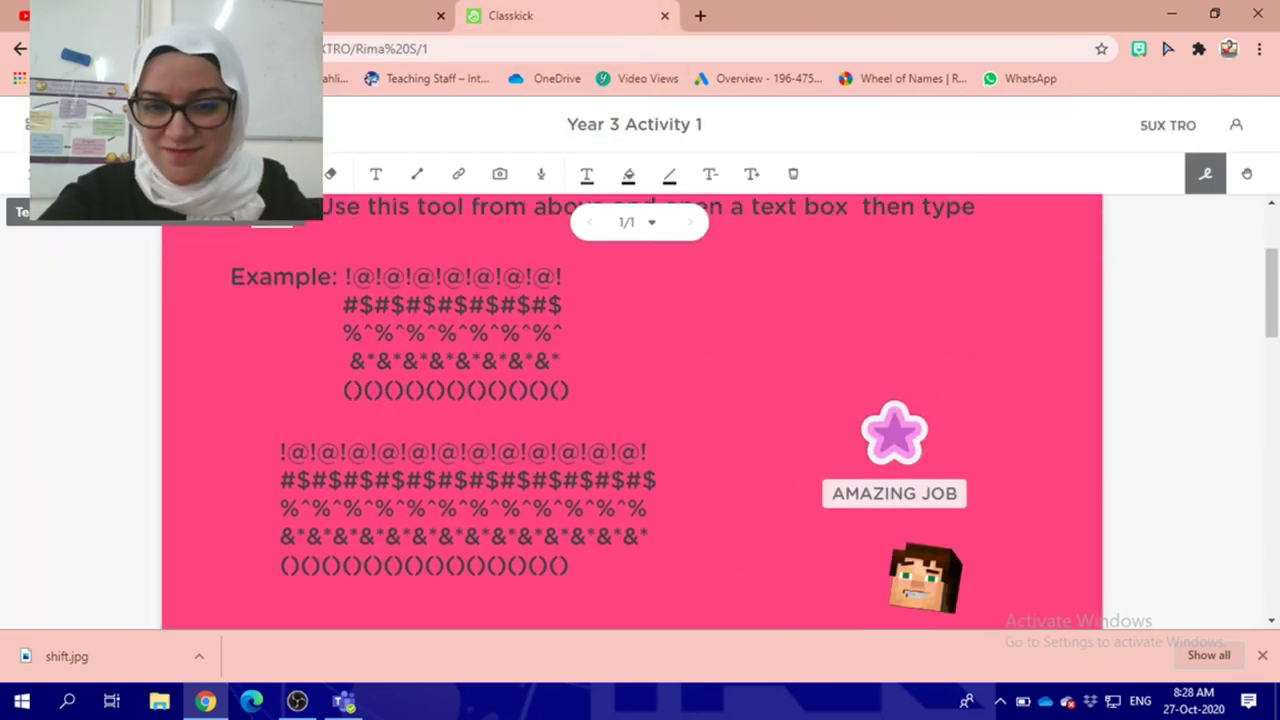